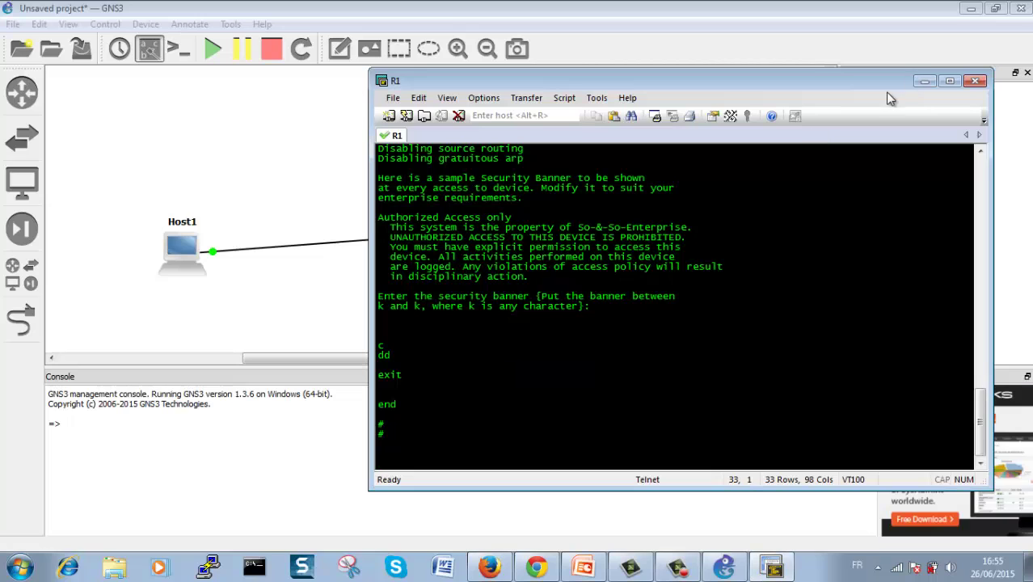
Step: Create a privilege-15 local user on R1 with a secret password
click(682, 571)
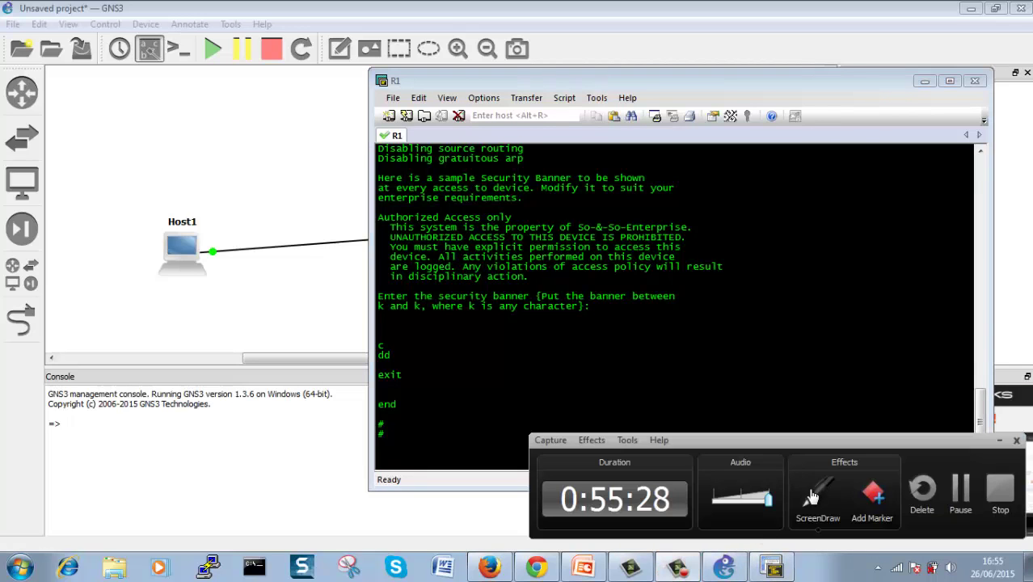
click(966, 494)
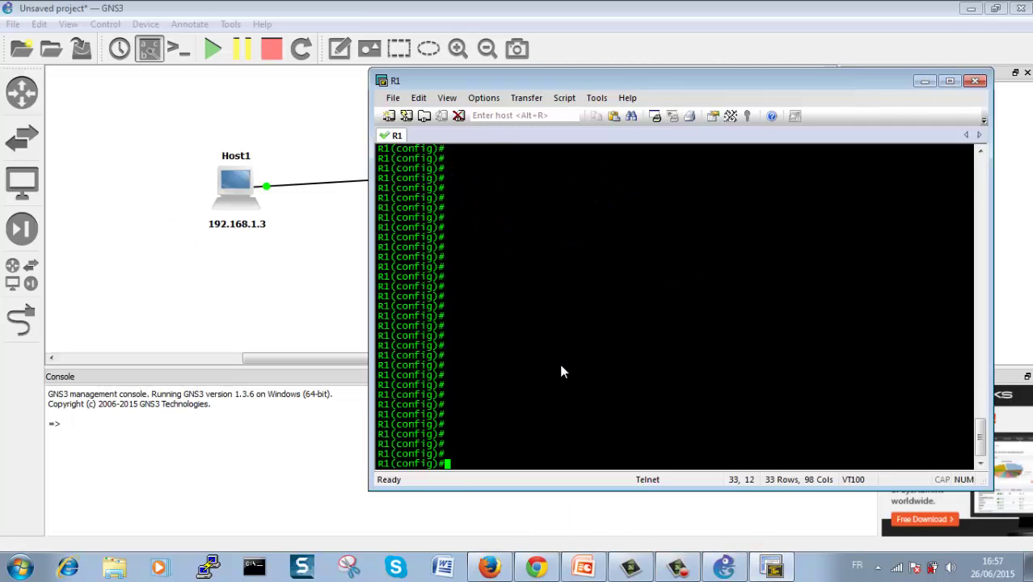
drag(625, 89, 574, 121)
text(userna)
key(Tab)
text(wassim priv)
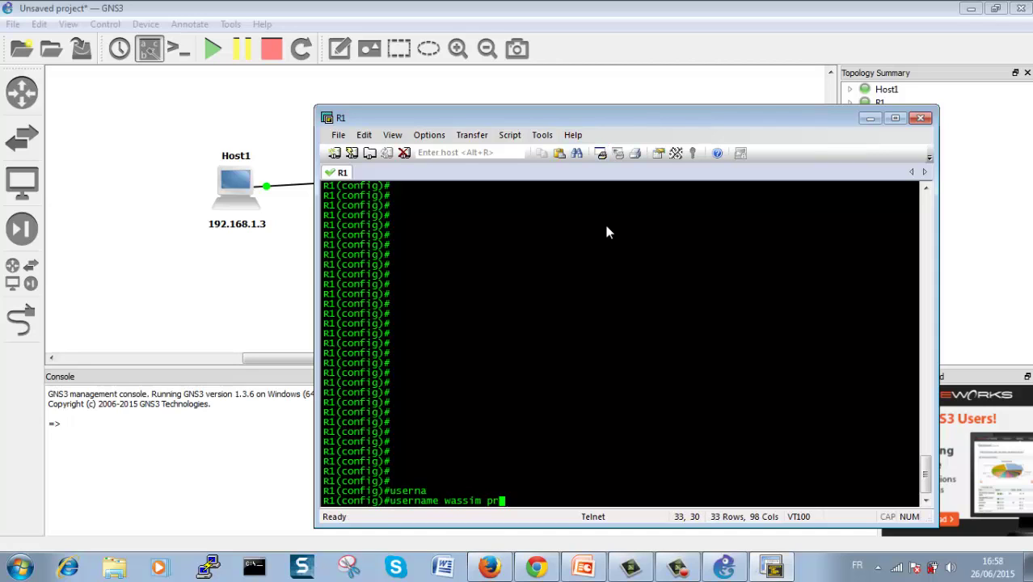
key(Tab)
text(15 sec)
key(Tab)
text(cisco)
key(Return)
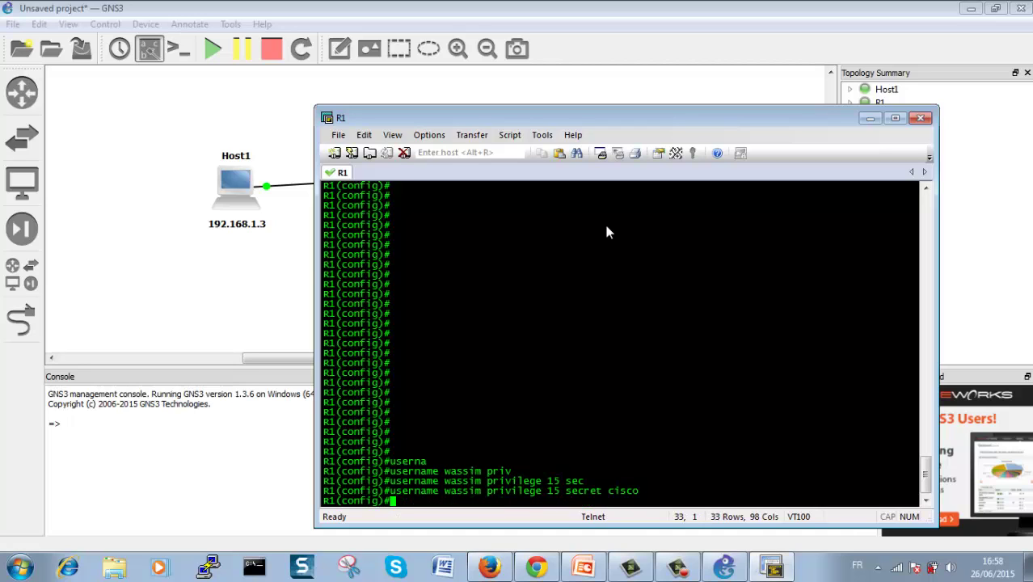
key(Return)
key(Return)
Step: Enable R1's HTTP server and HTTPS secure server with ip http commands
text(ip htt)
key(Tab)
text(serv)
key(Tab)
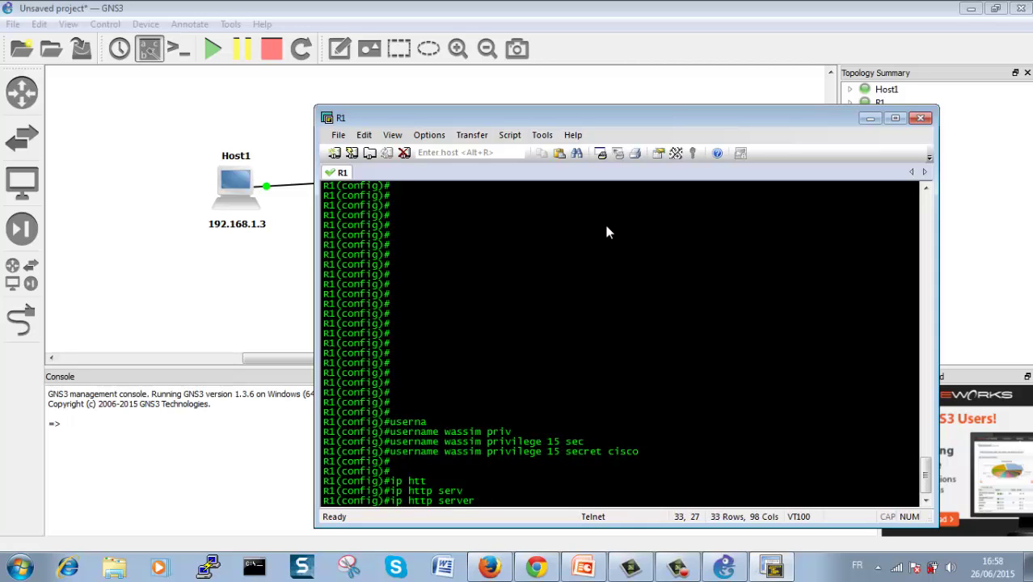
key(BackSpace)
key(BackSpace)
key(BackSpace)
text(sec)
key(Tab)
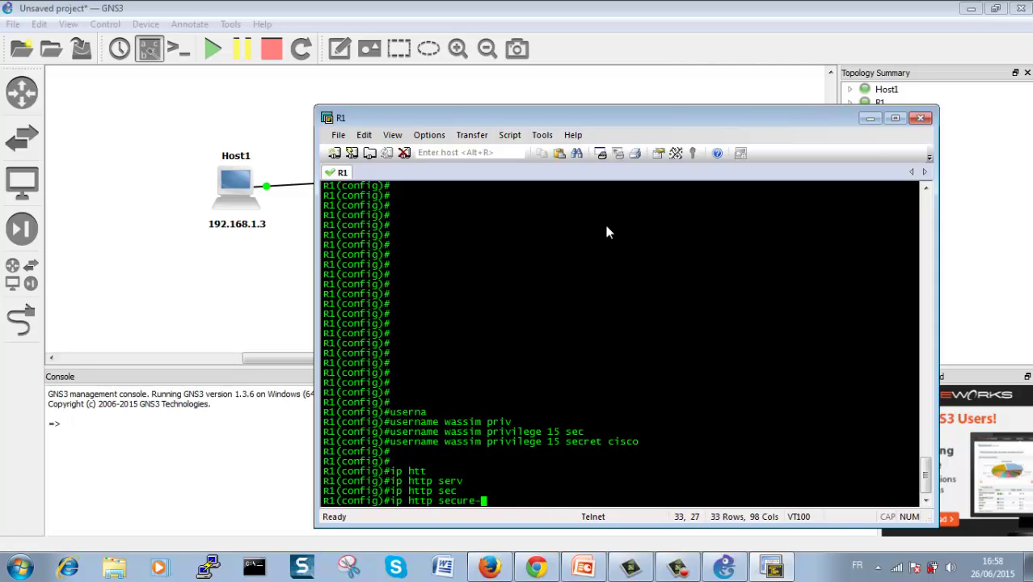
text(ser)
key(Tab)
key(Return)
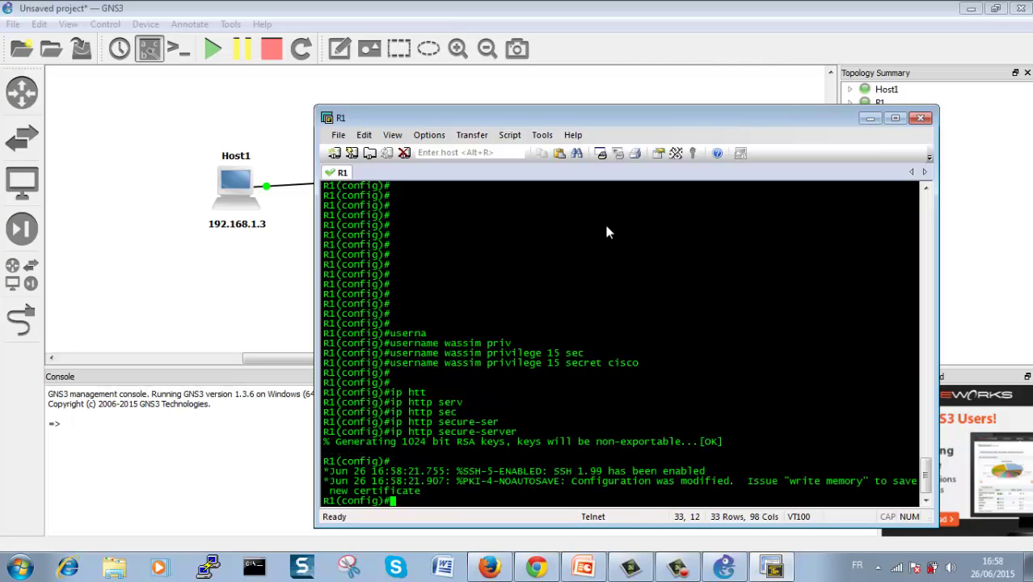
key(Return)
key(Return)
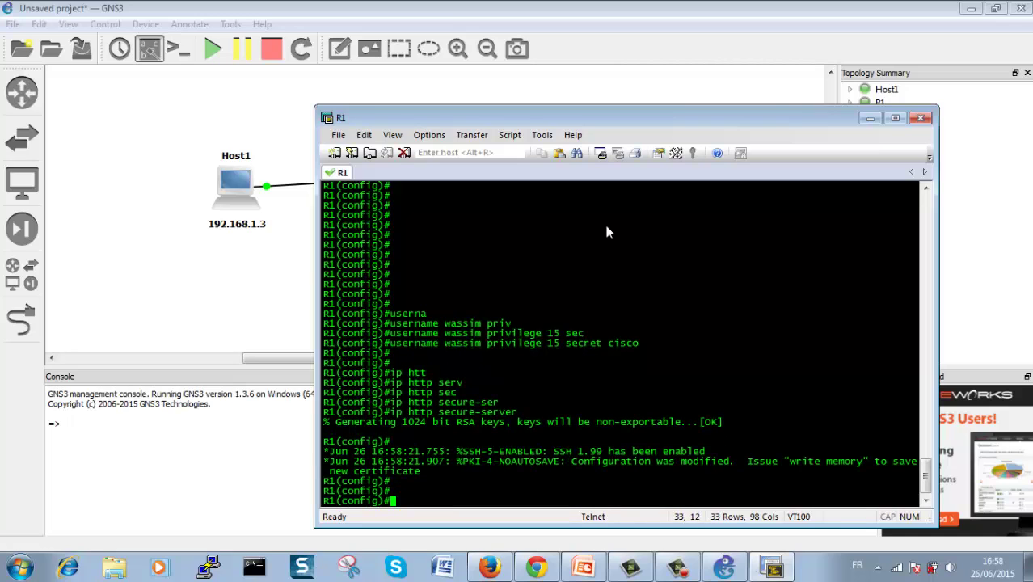
Step: Minimize SecureCRT and GNS3, close the AutoSecure slides without saving, and close Firefox
click(869, 118)
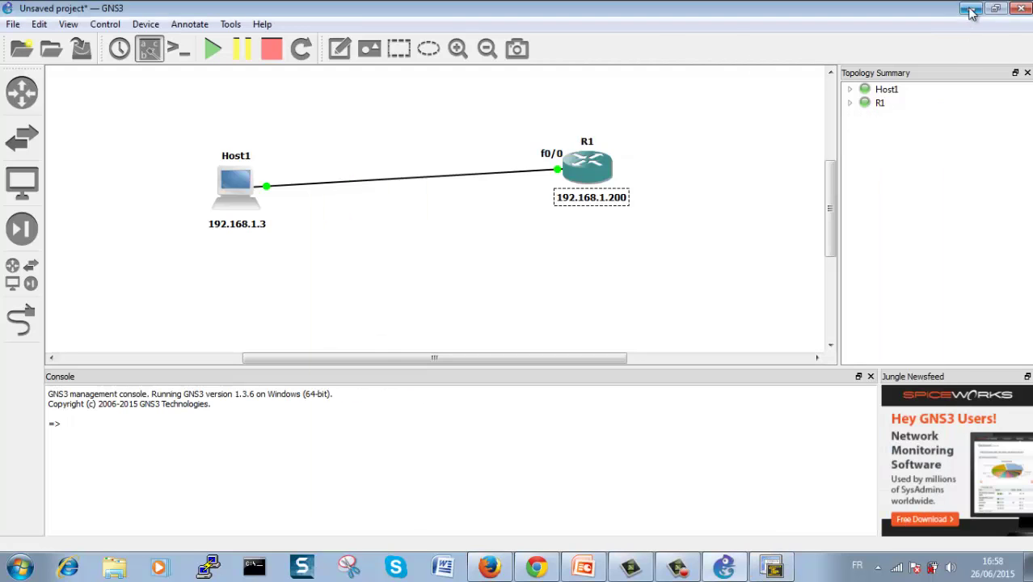
click(970, 8)
click(1020, 8)
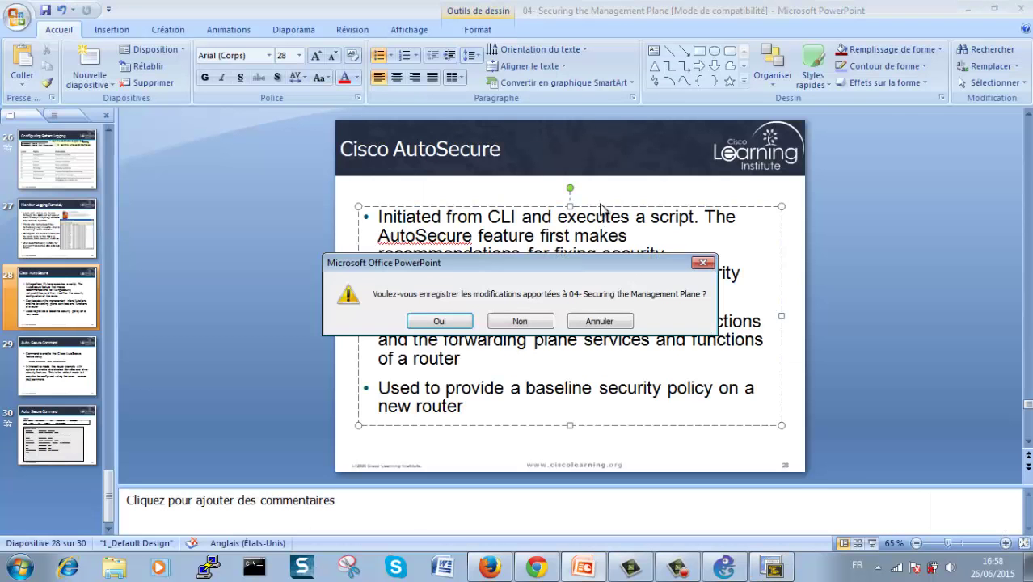
click(535, 323)
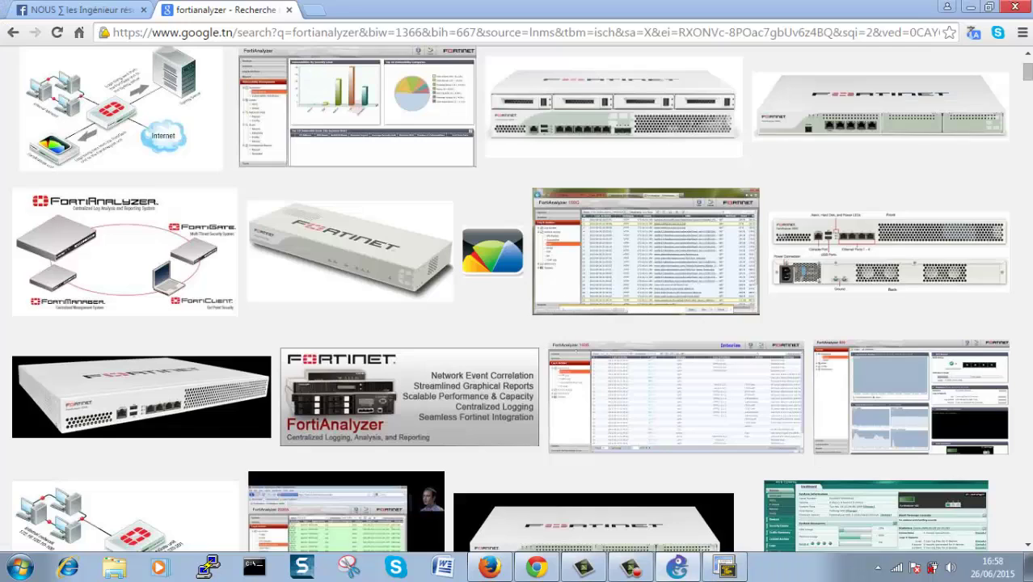
key(ctrl+n)
click(1020, 8)
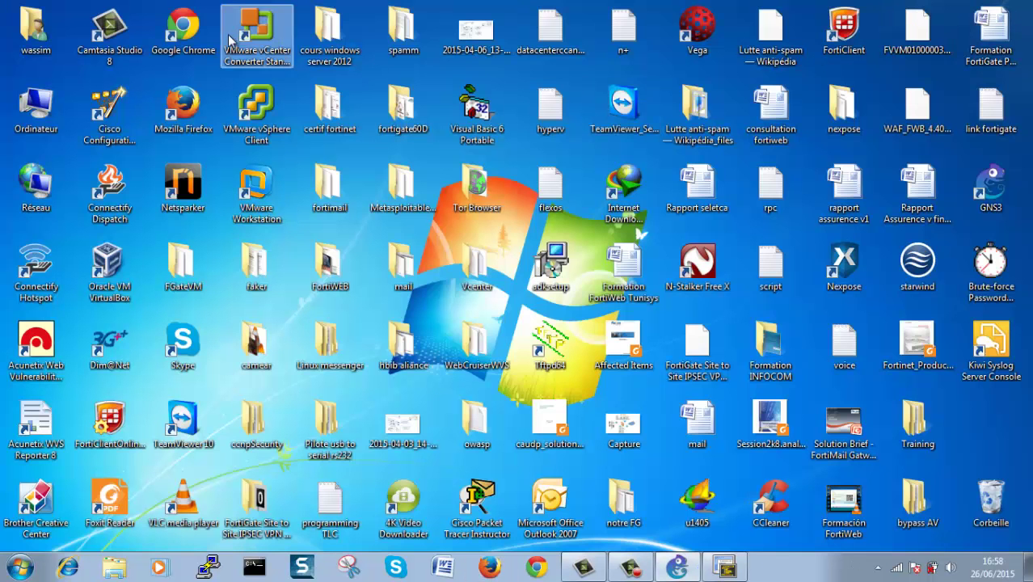
Step: Launch Cisco Configuration Professional, dismissing the Internet Explorer 8 setup dialog
double_click(120, 128)
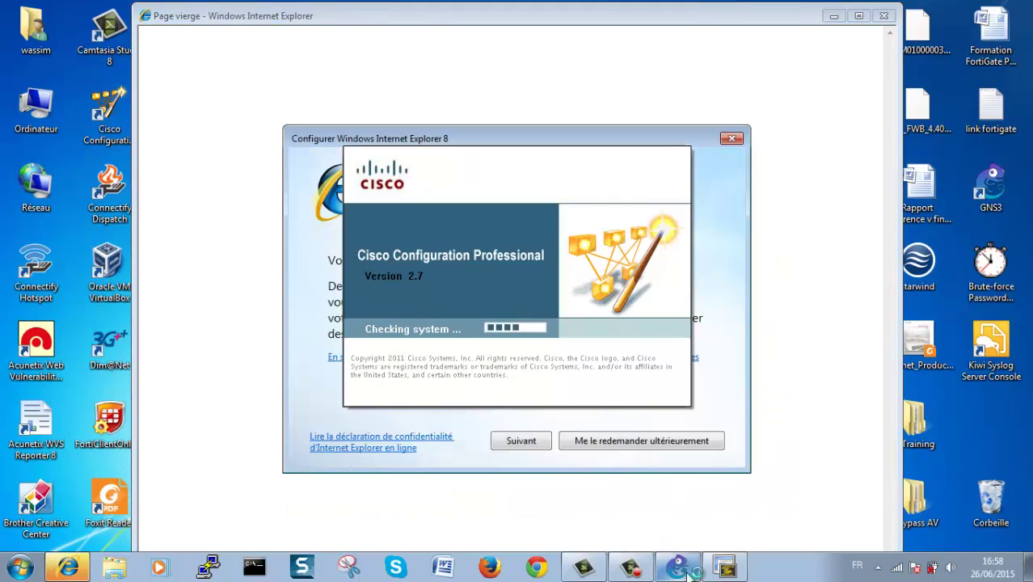
click(683, 568)
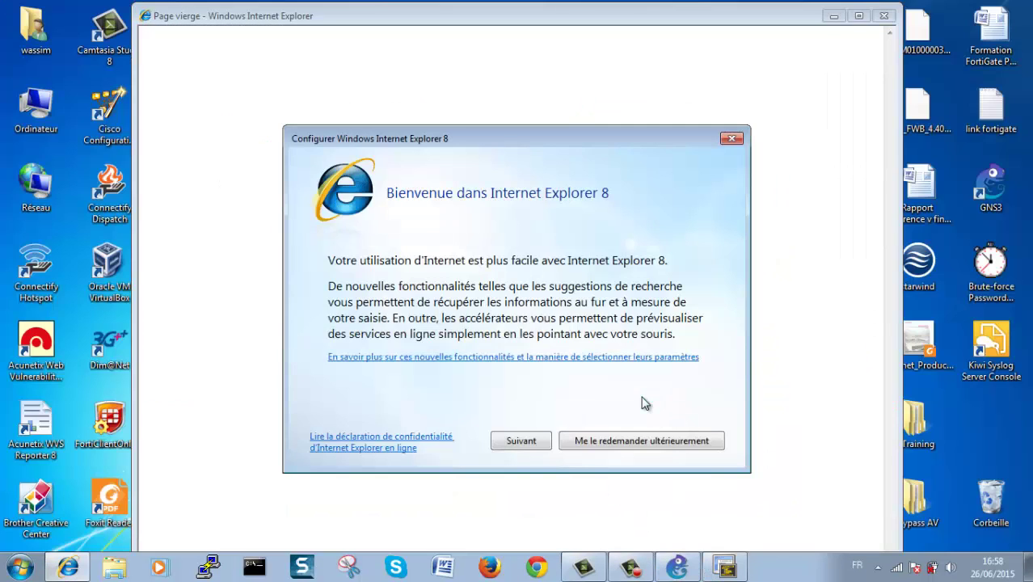
click(731, 140)
click(858, 16)
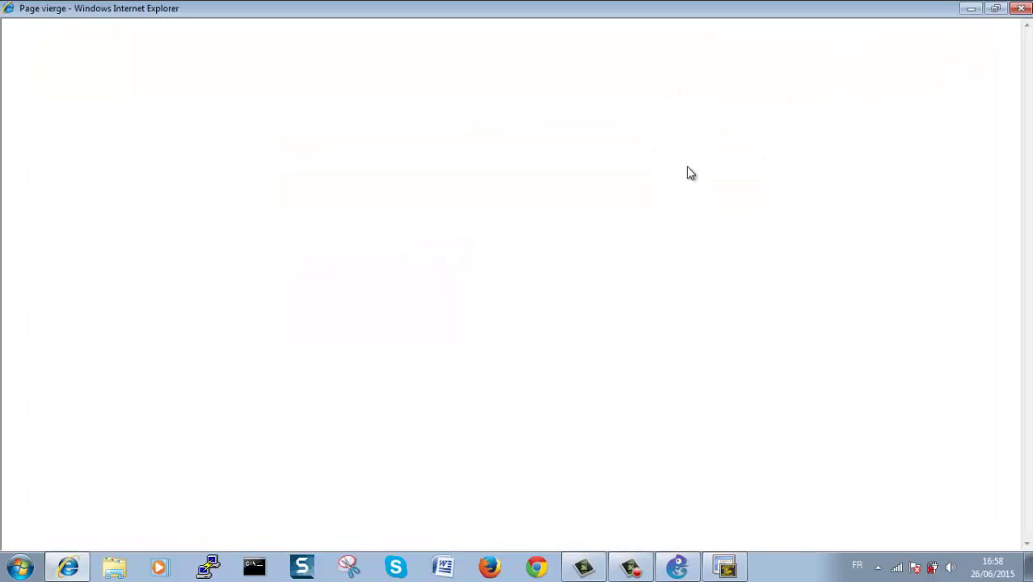
click(597, 570)
click(596, 572)
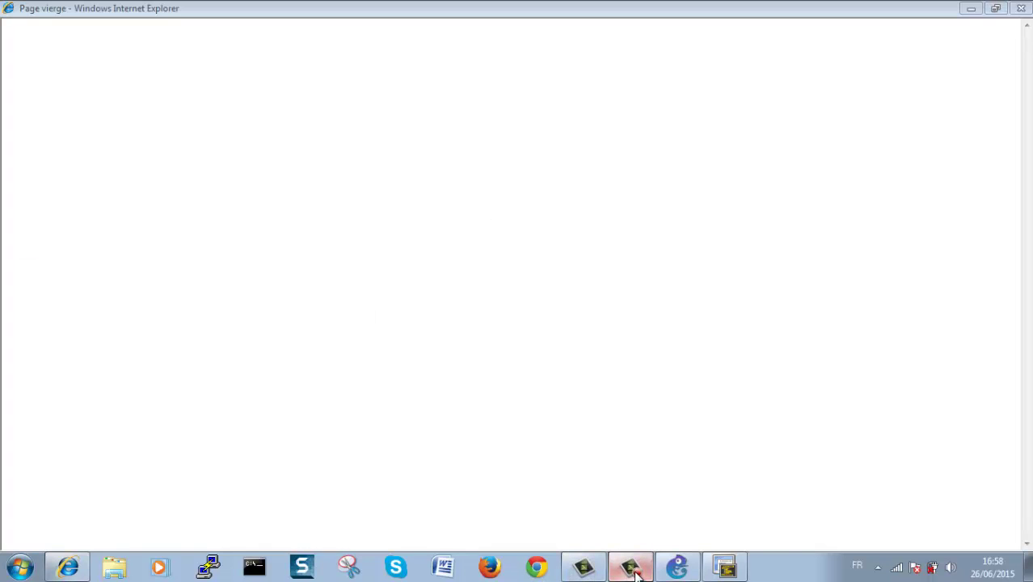
click(764, 568)
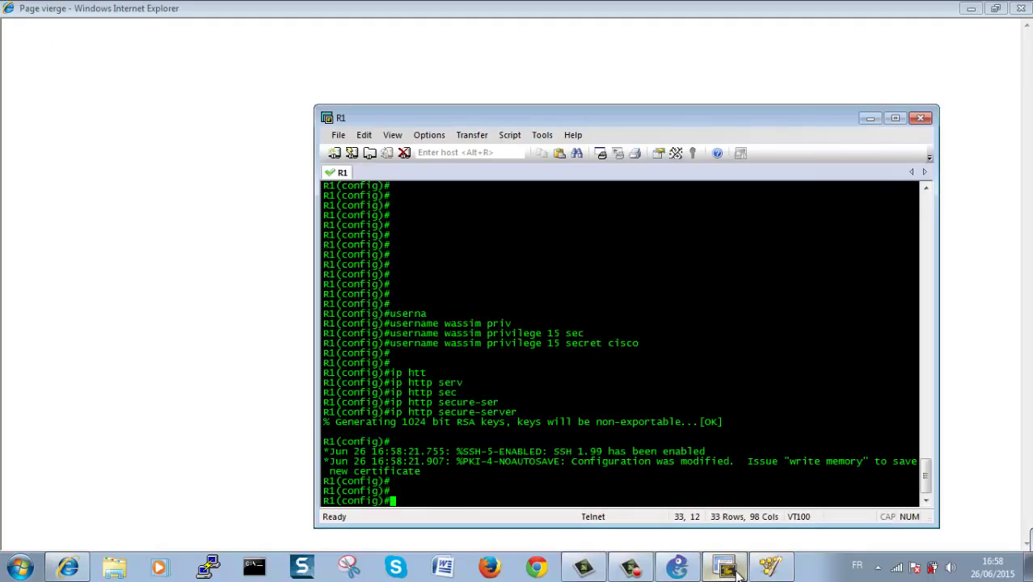
click(738, 573)
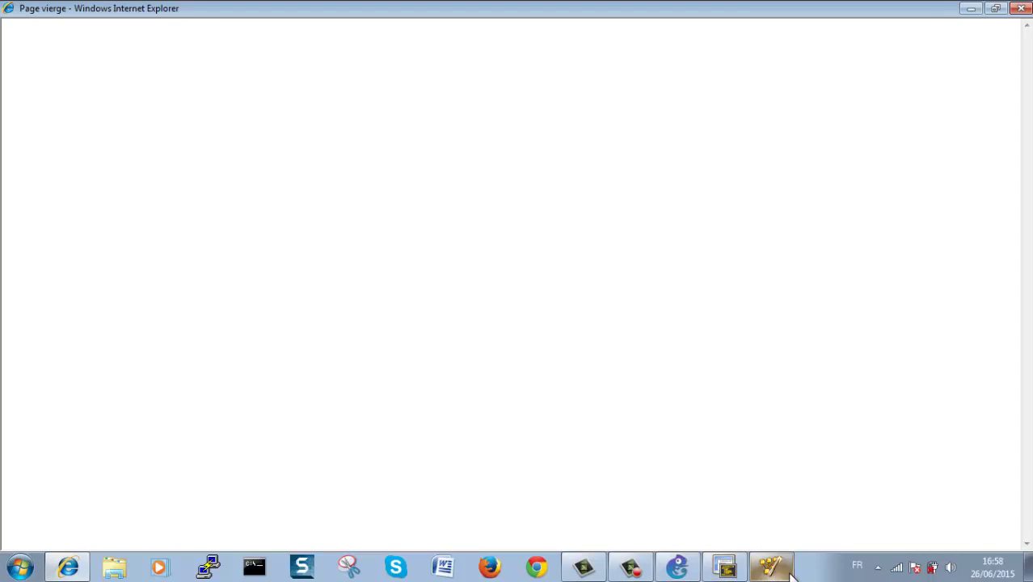
mouse_move(791, 576)
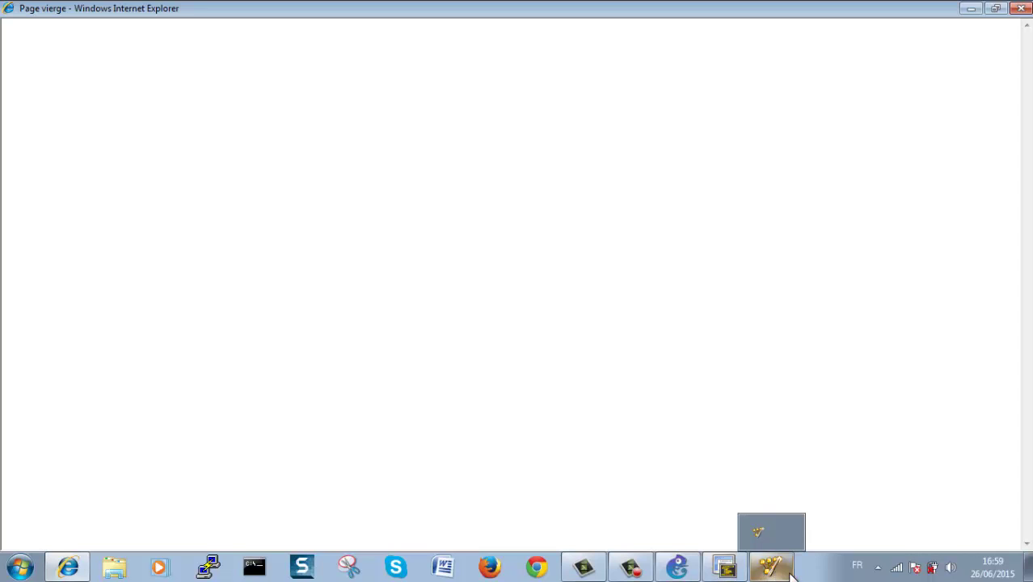
click(791, 576)
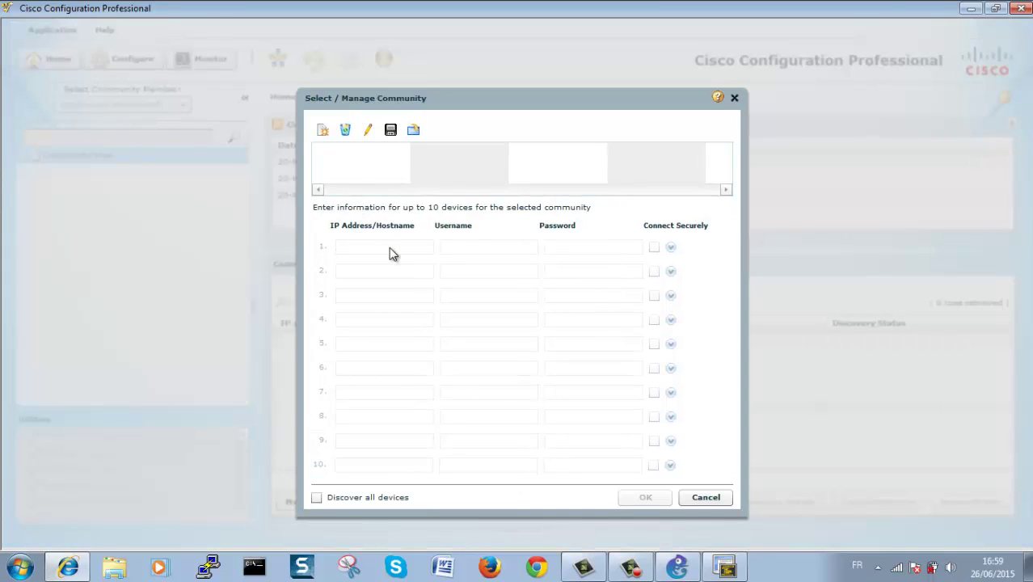
Step: Clear the old device addresses, usernames and passwords from the community rows
click(241, 284)
drag(428, 281, 301, 275)
key(BackSpace)
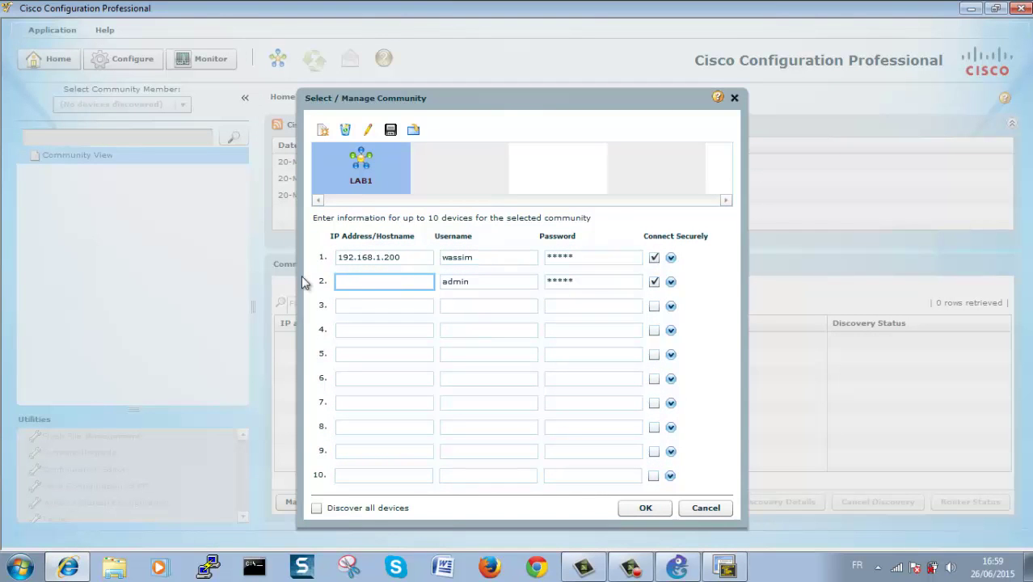
click(637, 279)
key(BackSpace)
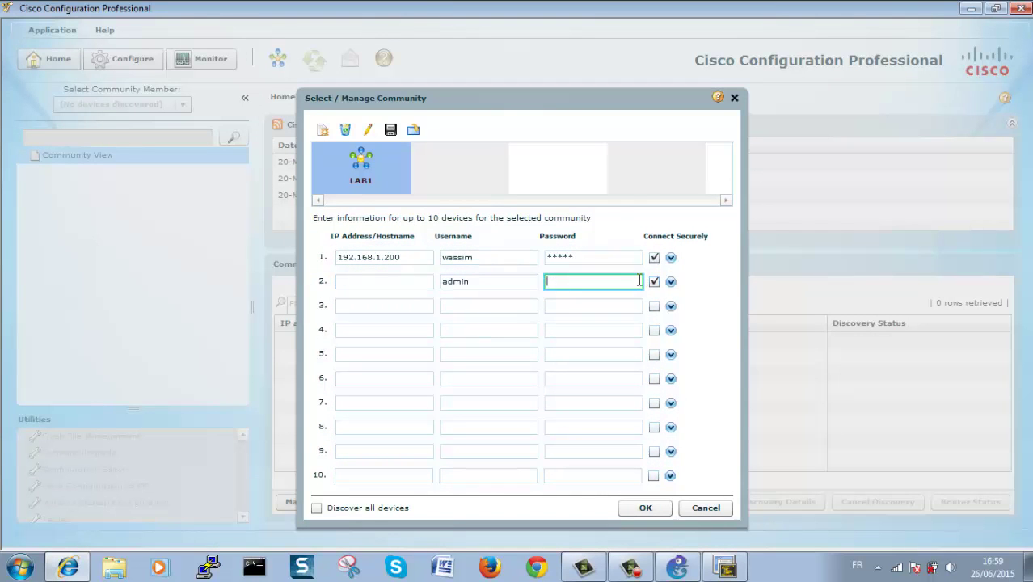
click(519, 283)
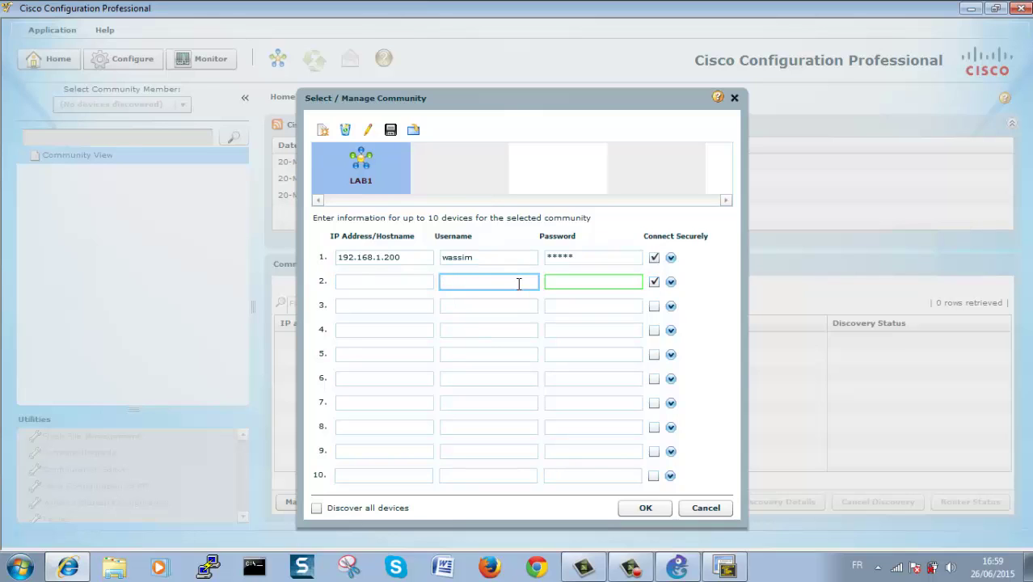
click(654, 258)
click(634, 257)
key(BackSpace)
click(508, 257)
key(BackSpace)
click(409, 256)
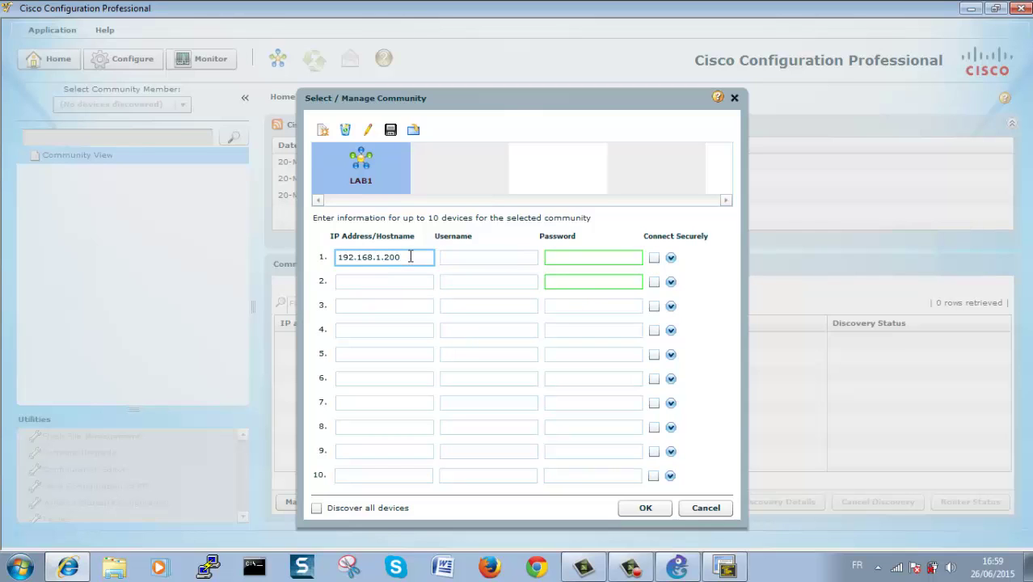
key(BackSpace)
key(BackSpace)
key(BackSpace)
key(BackSpace)
key(BackSpace)
key(BackSpace)
key(BackSpace)
key(BackSpace)
key(BackSpace)
key(BackSpace)
key(BackSpace)
key(BackSpace)
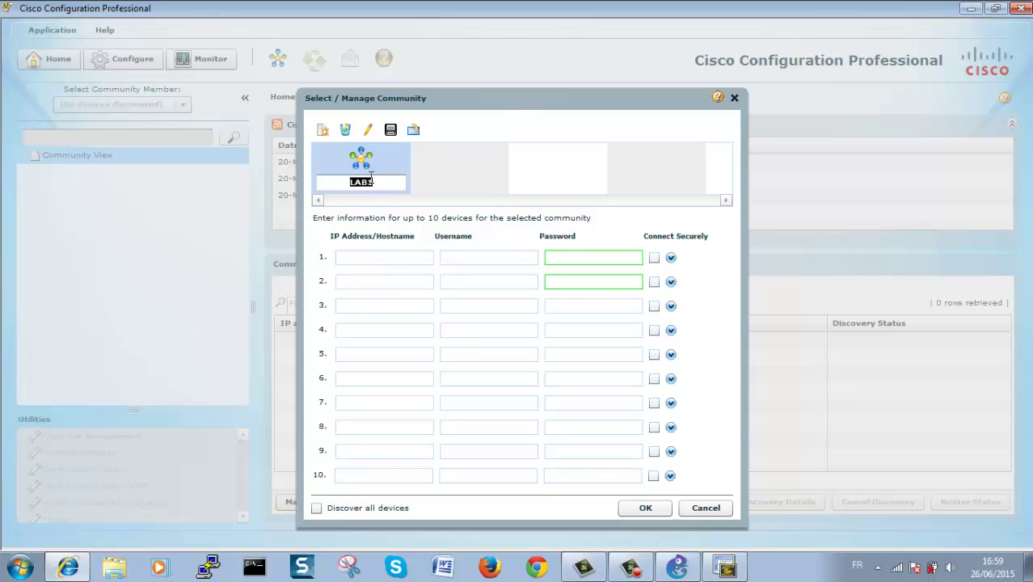
Step: Name the community LAB1, enter the router's login credentials, connect securely, and save
click(376, 255)
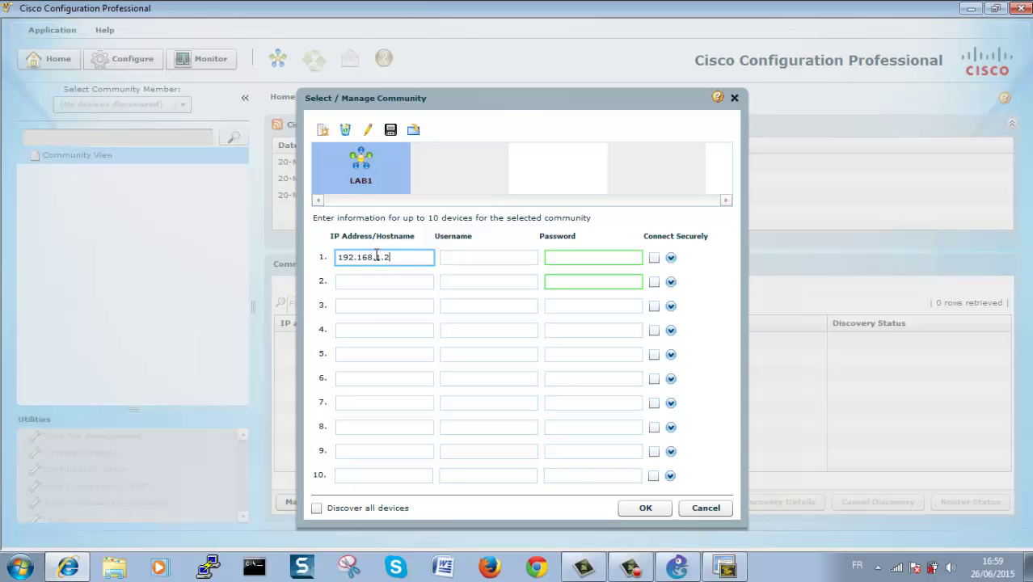
click(459, 265)
text(wassim)
key(Tab)
text(cisco)
click(654, 256)
click(644, 506)
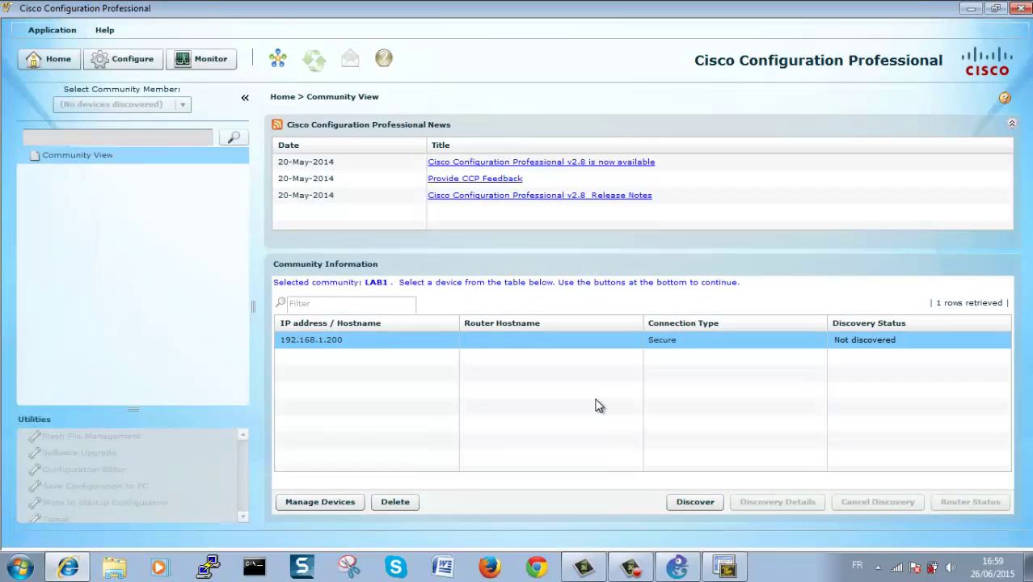
Step: Discover the router at 192.168.1.200, always trusting its security certificate
click(685, 501)
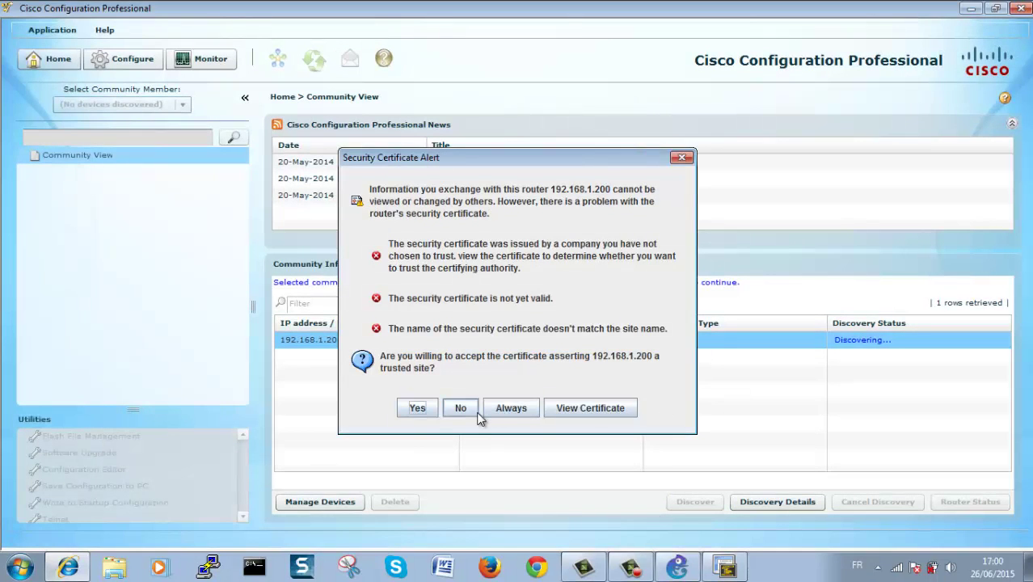
click(510, 411)
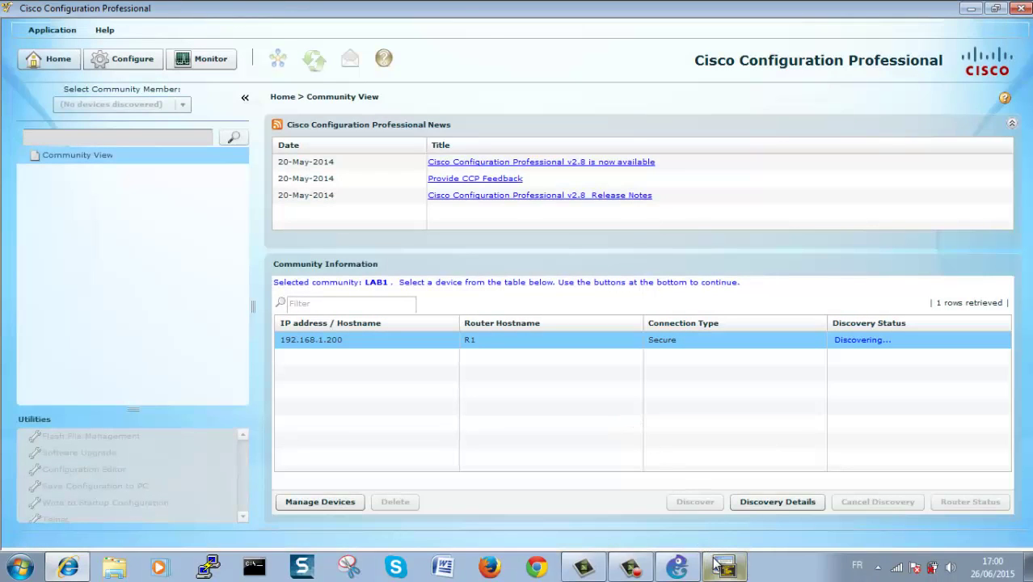
click(635, 569)
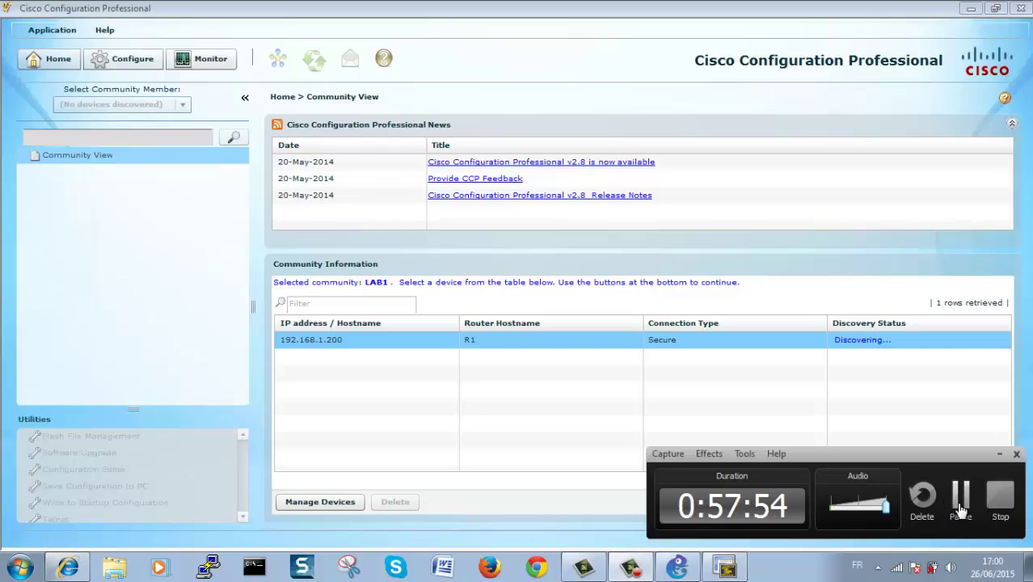
click(960, 494)
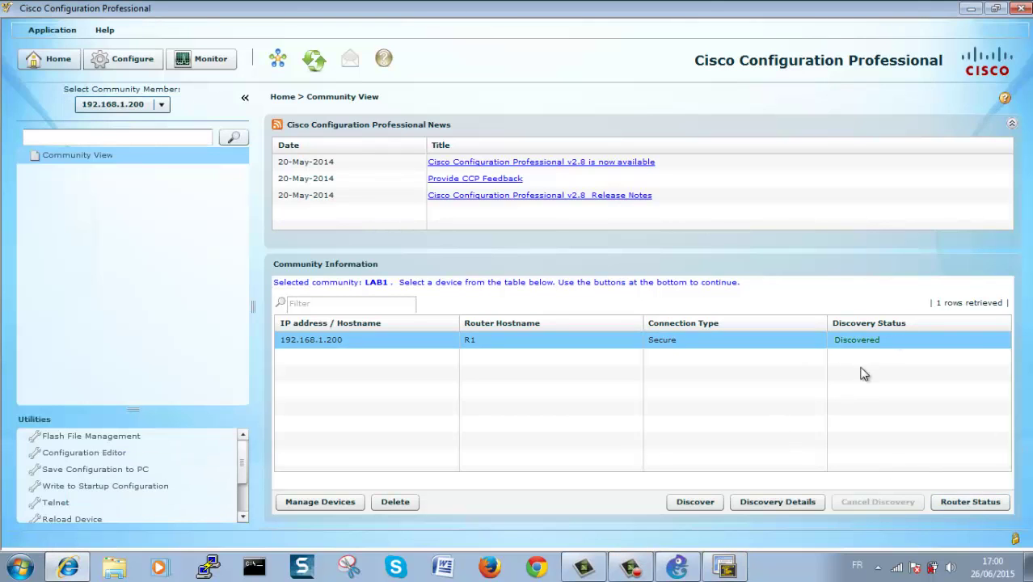
Step: Check the discovery details showing IOS 12.4(11)T, then close them
click(748, 504)
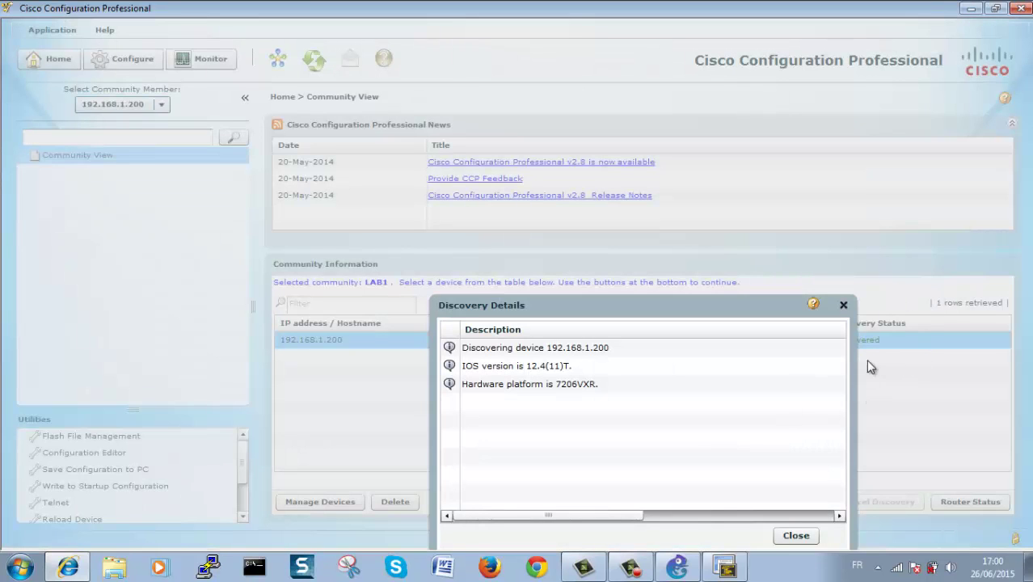
drag(720, 303, 715, 201)
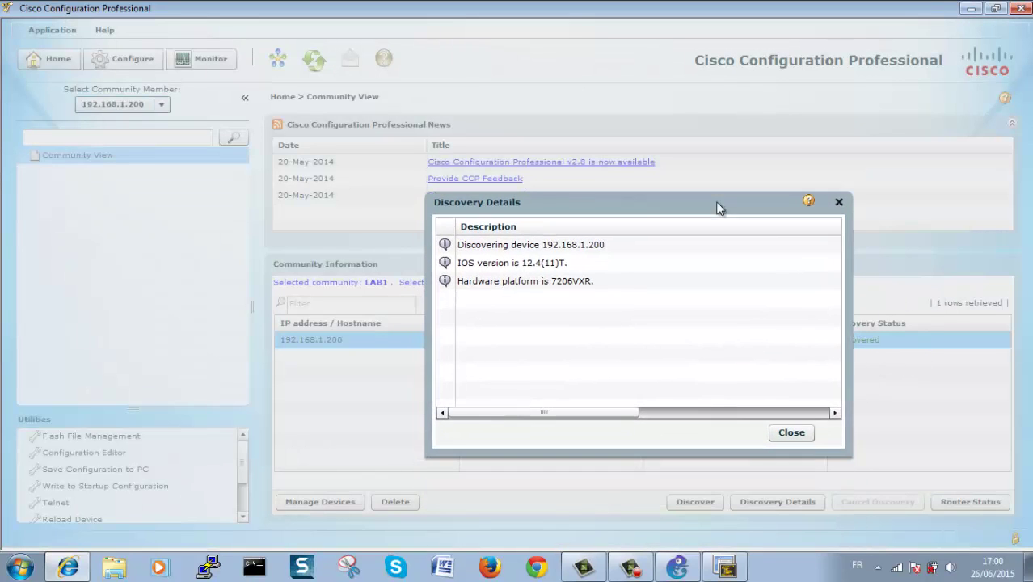
double_click(535, 263)
drag(831, 197, 830, 201)
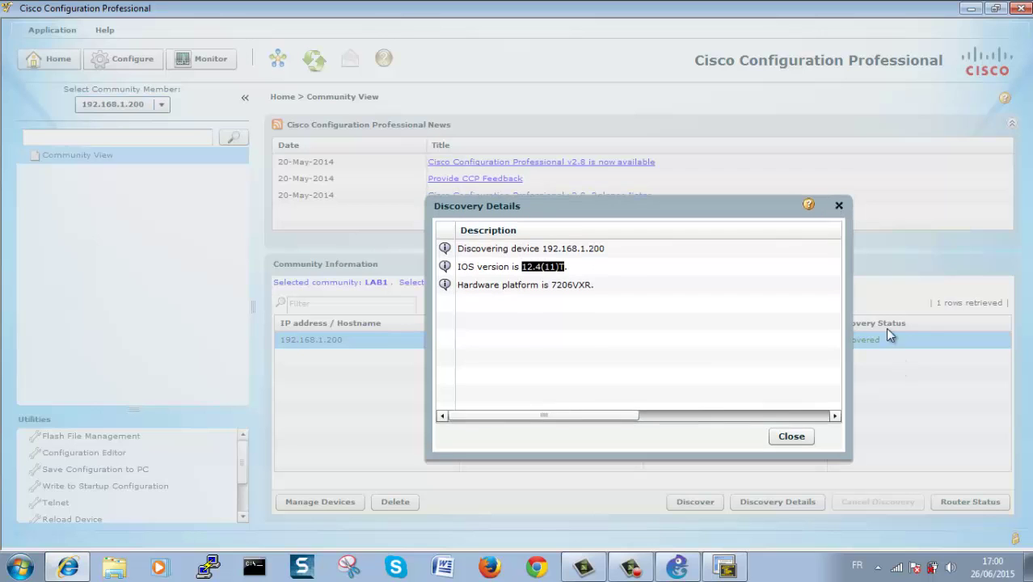
click(839, 206)
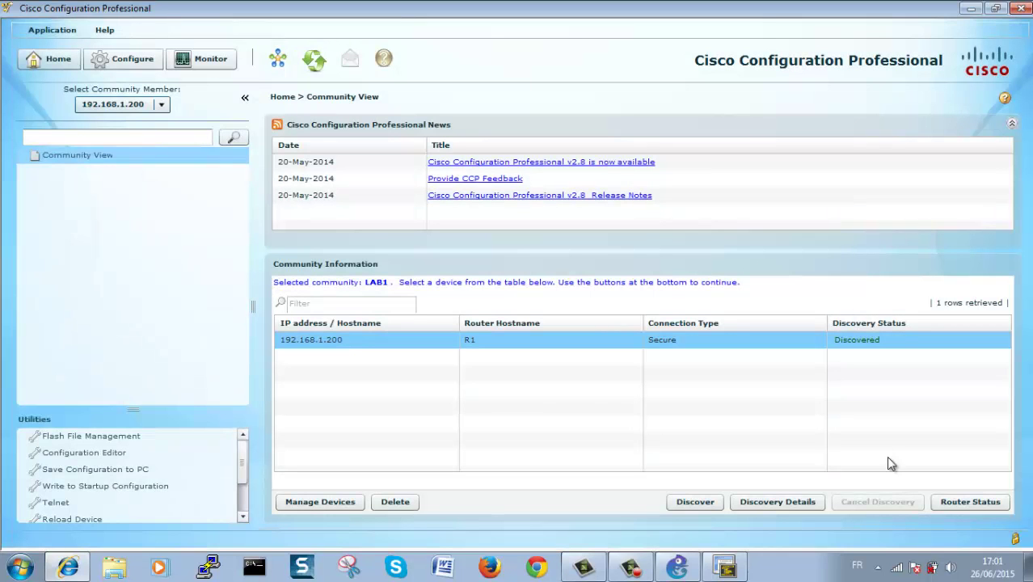
click(941, 501)
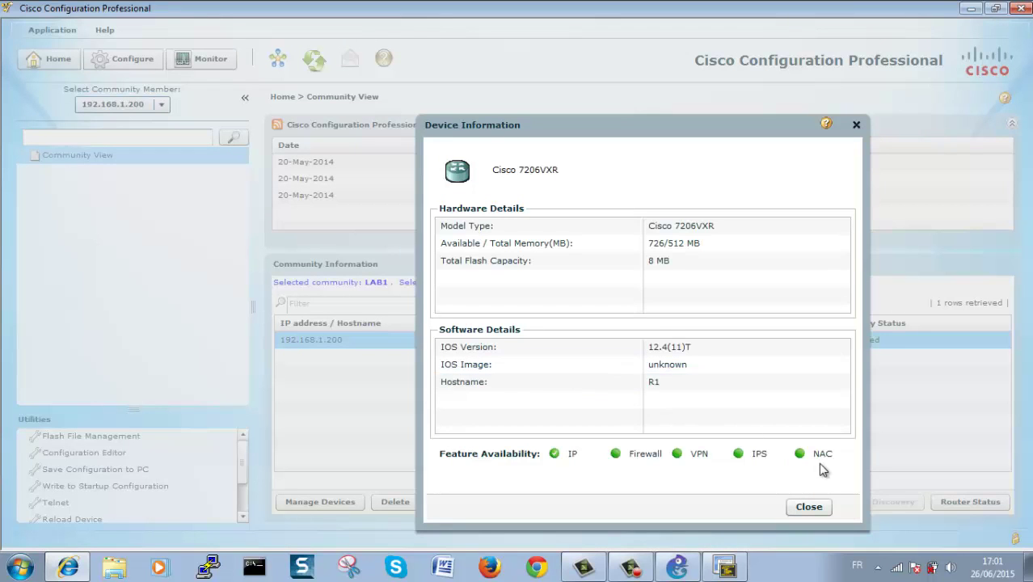
mouse_move(829, 464)
click(651, 261)
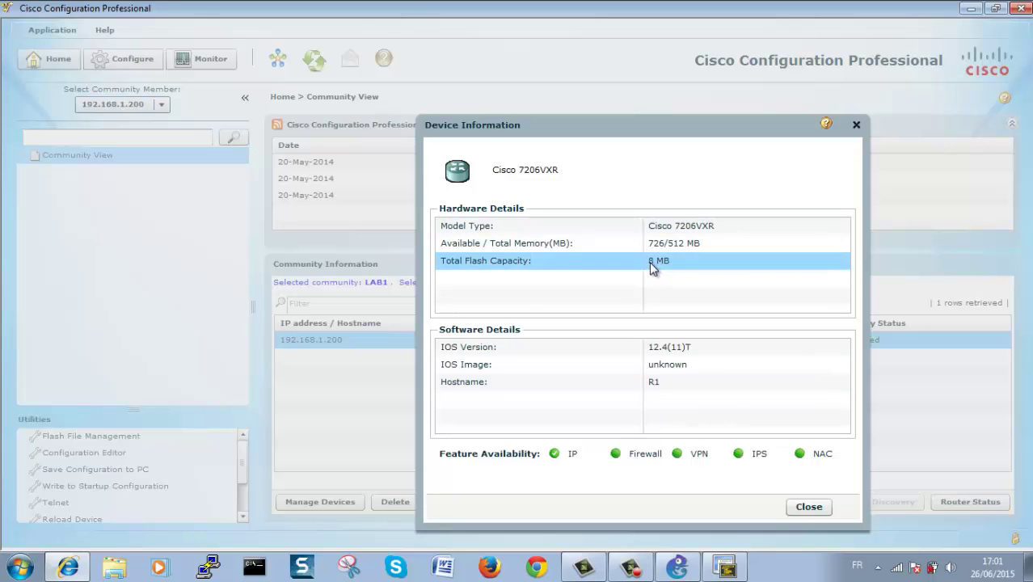
click(808, 507)
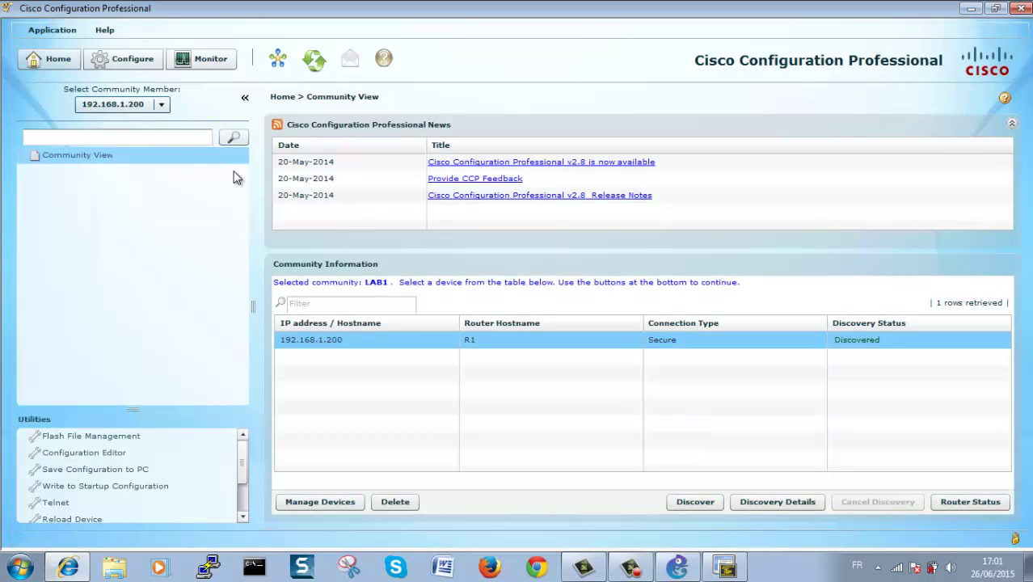
Step: Load the router's Configure features and browse the NTP/SNTP settings without adding a server
click(133, 154)
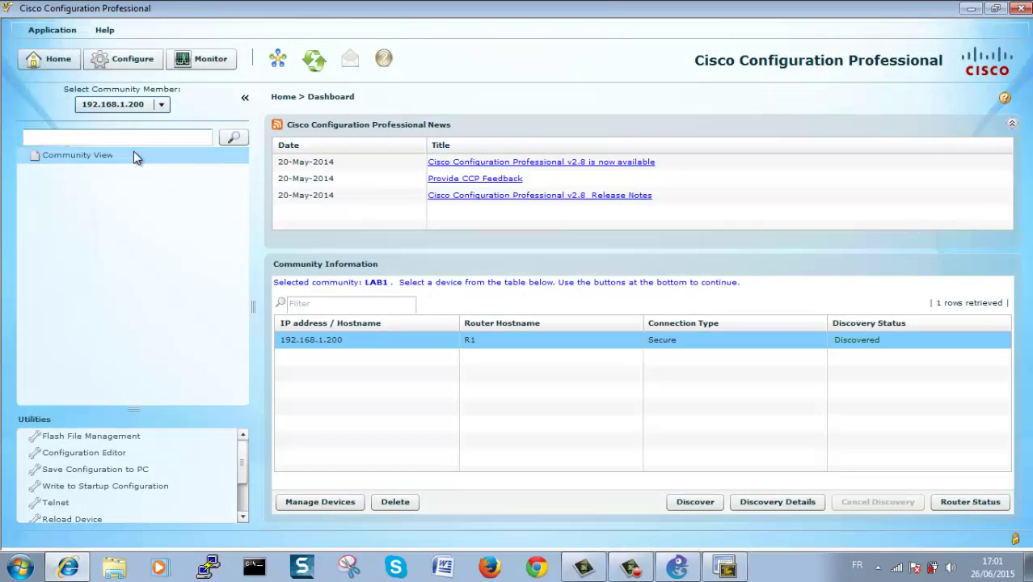
click(132, 63)
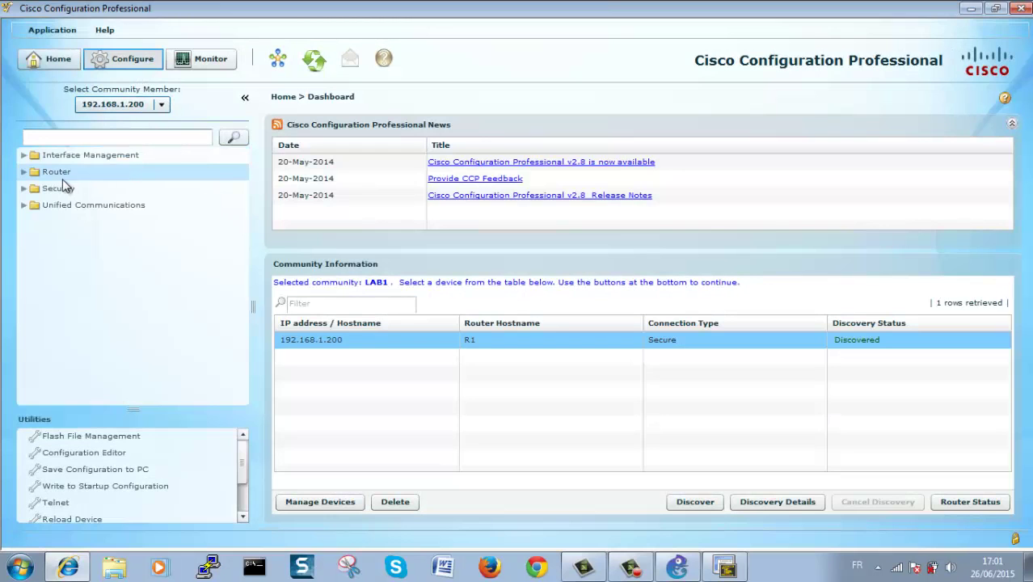
click(24, 155)
click(25, 173)
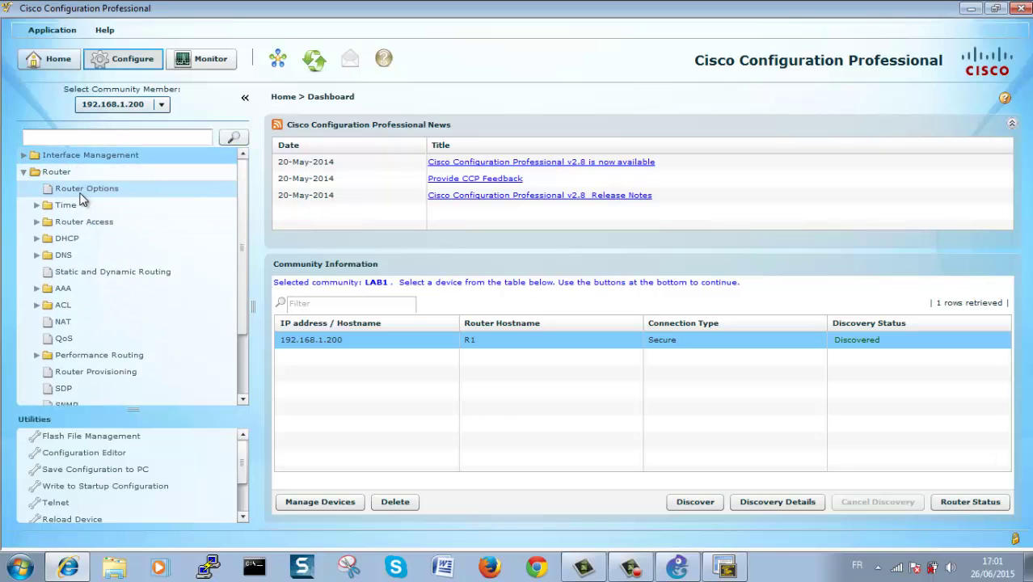
click(53, 222)
click(36, 204)
click(66, 222)
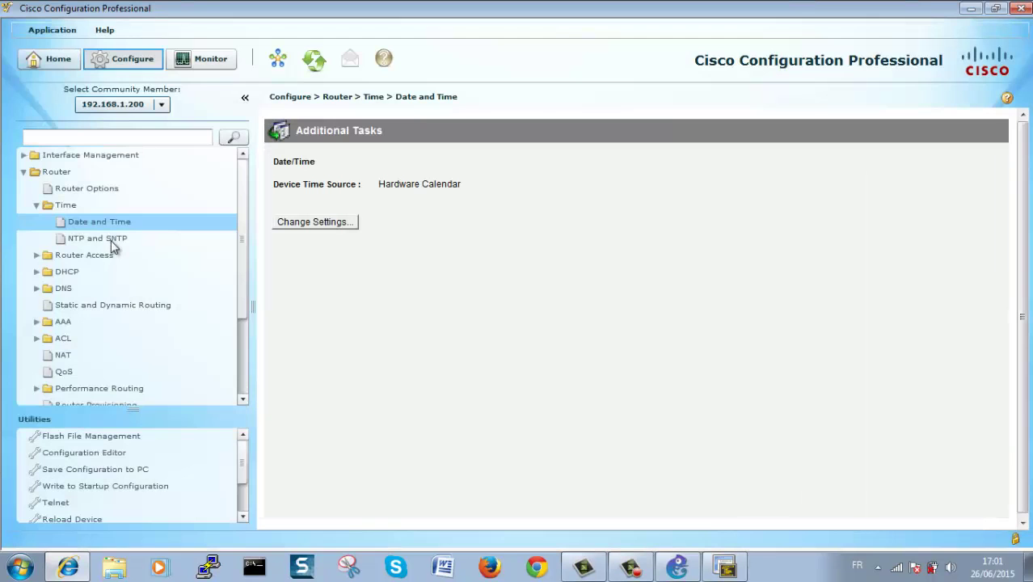
click(111, 239)
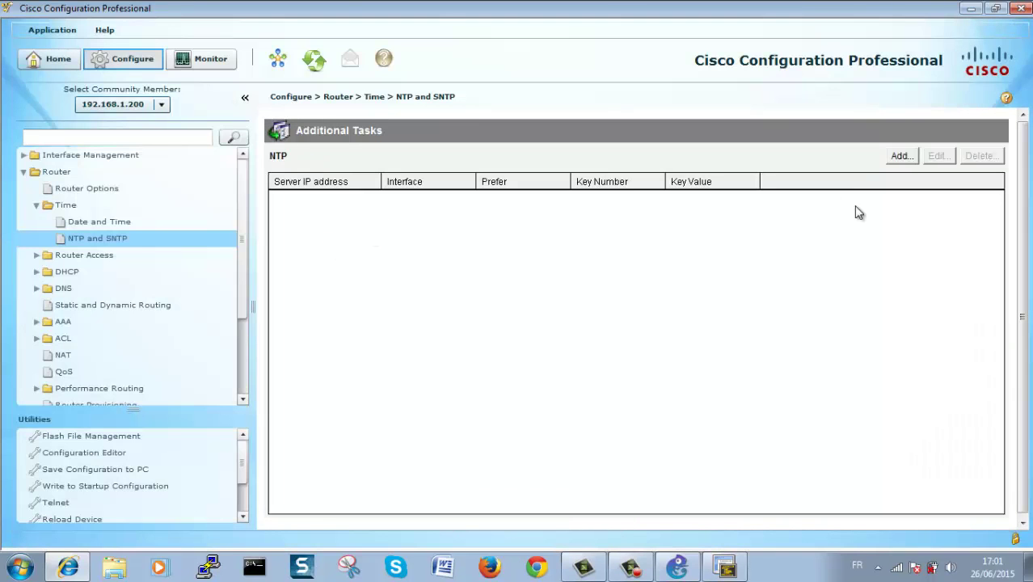
click(901, 155)
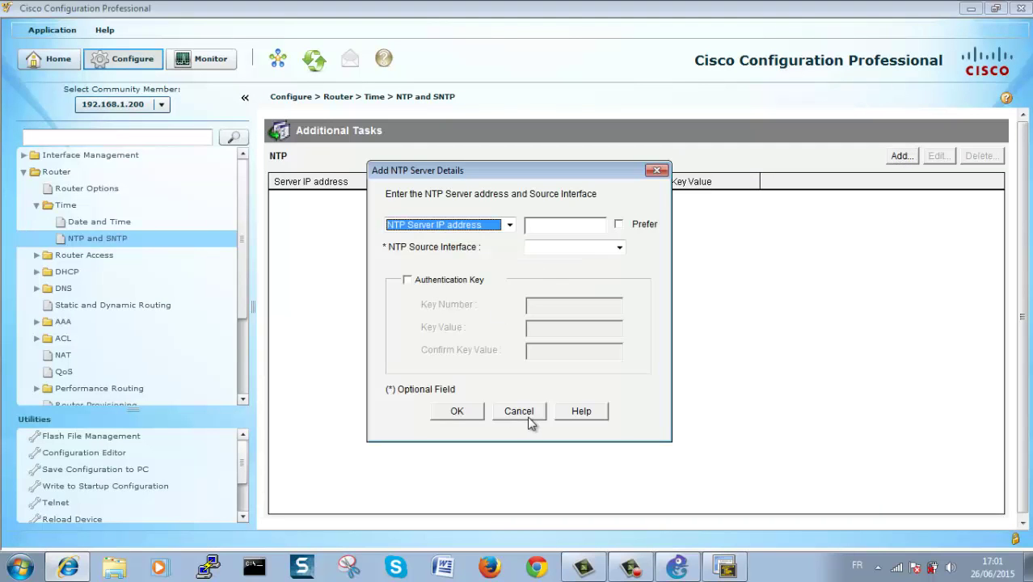
click(522, 416)
Step: Expand the Security category and open the Security Audit page
click(36, 204)
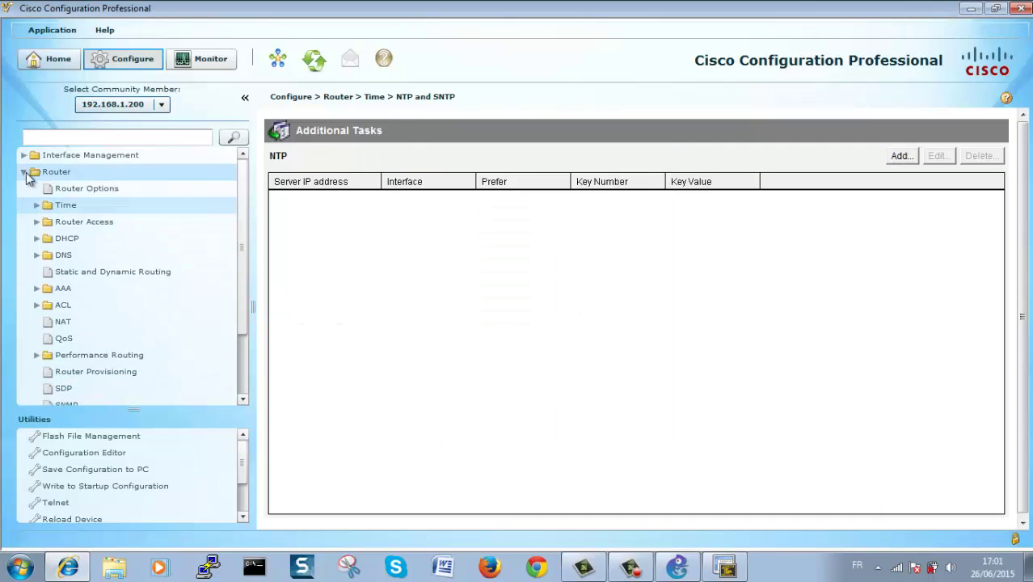
click(24, 172)
click(25, 173)
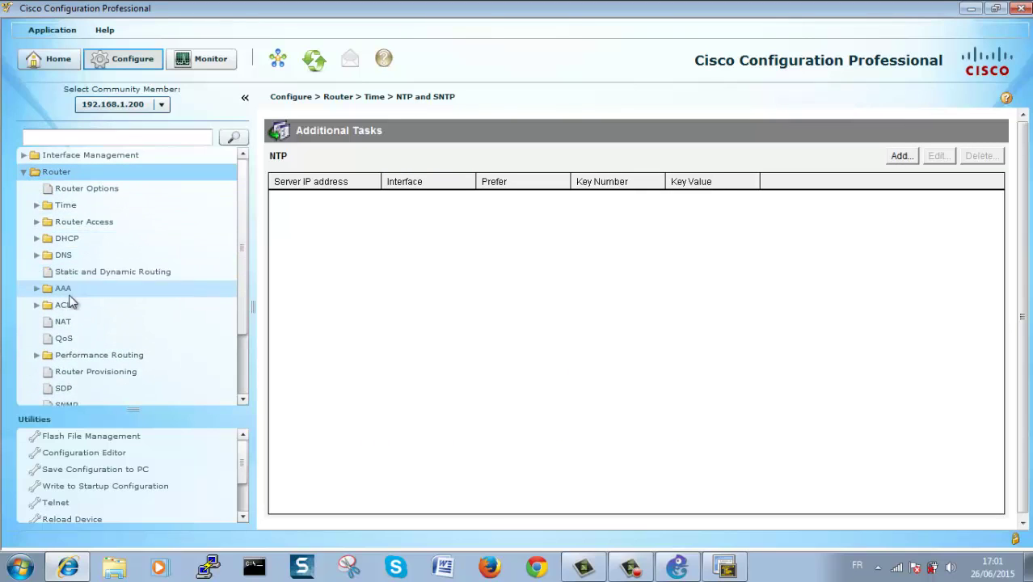
click(242, 372)
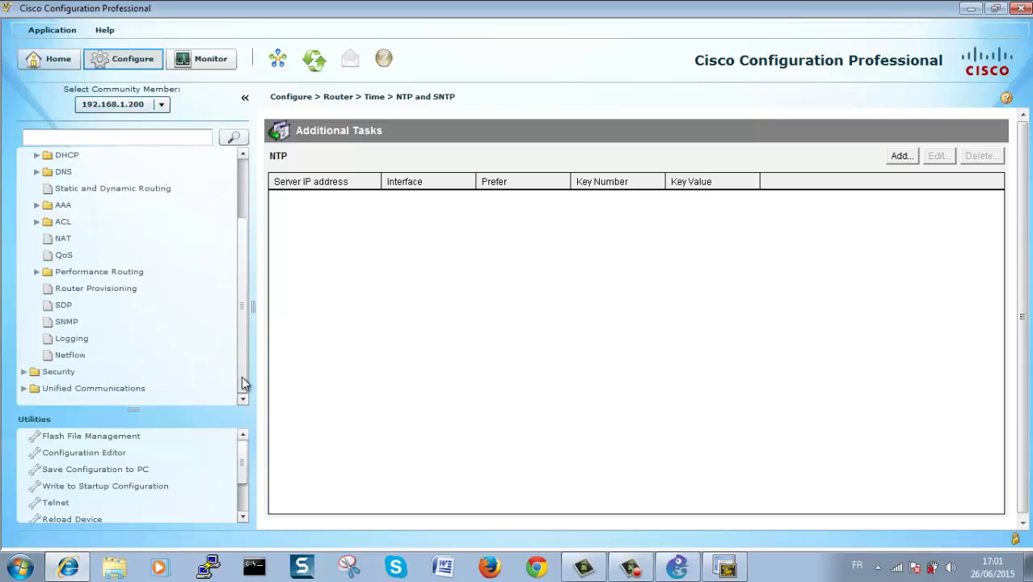
drag(241, 372, 249, 308)
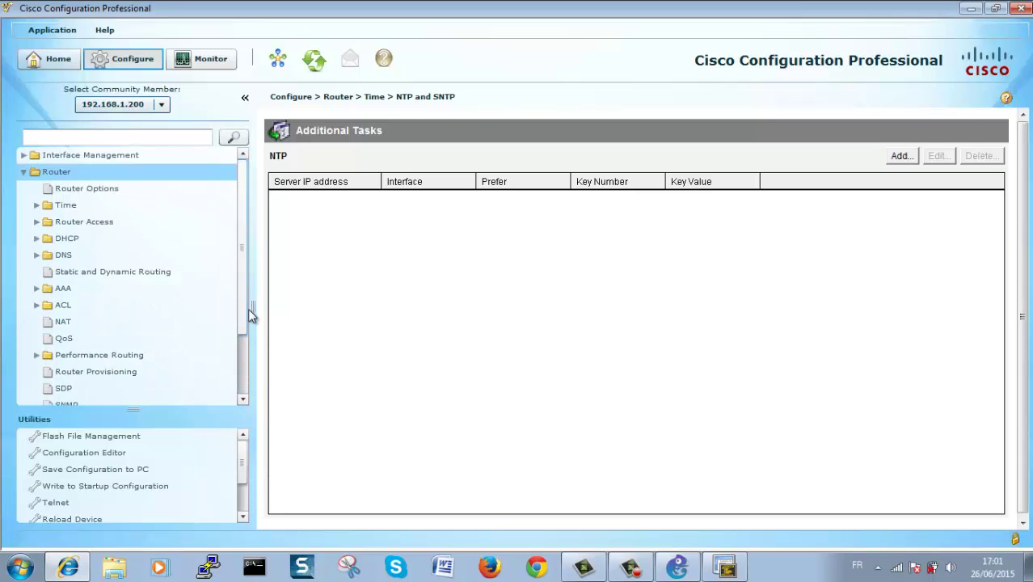
click(24, 172)
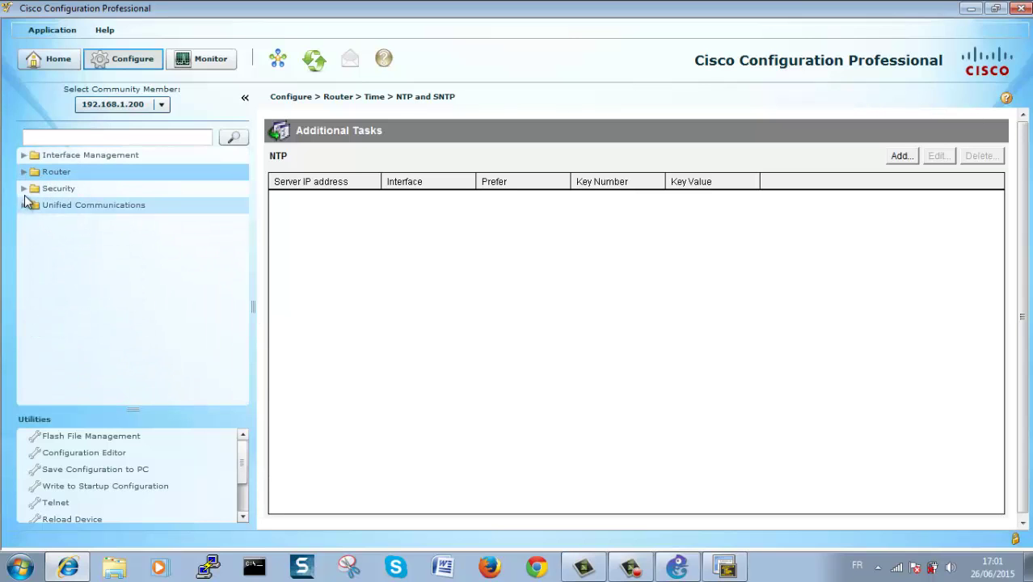
click(24, 189)
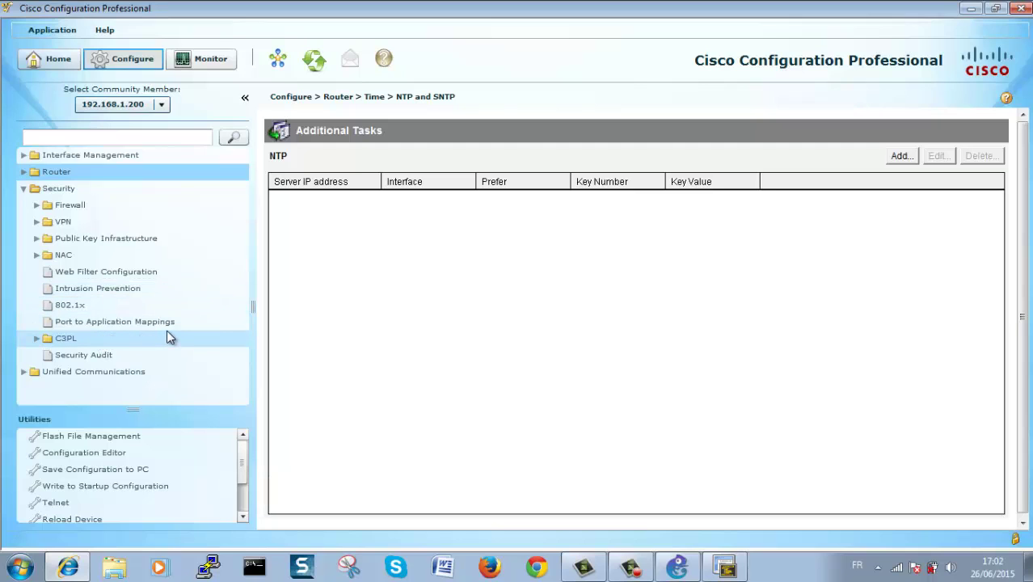
click(106, 356)
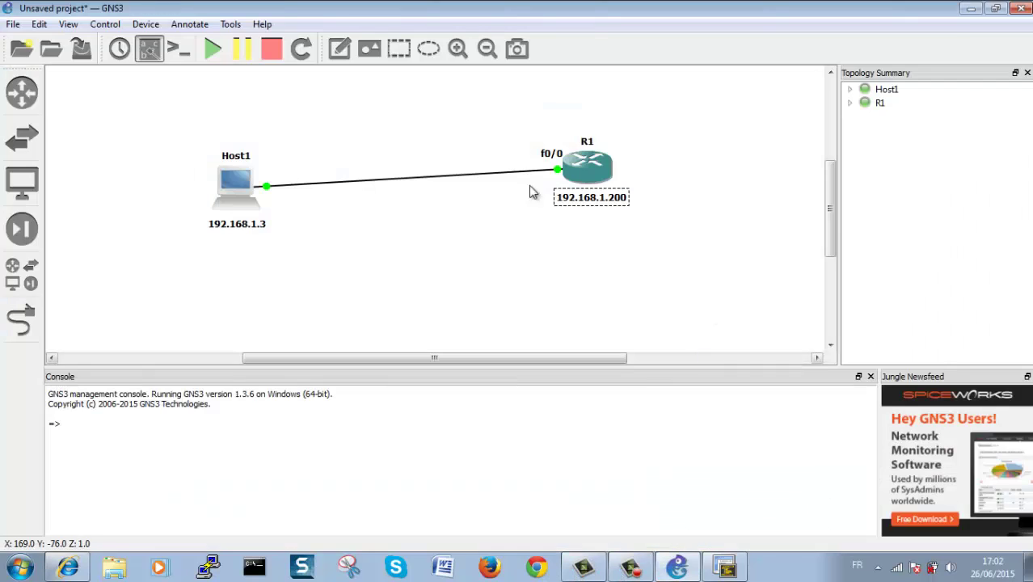
Step: Nudge R1's f0/0 label in GNS3, then start the security audit in CCP
drag(558, 157, 548, 161)
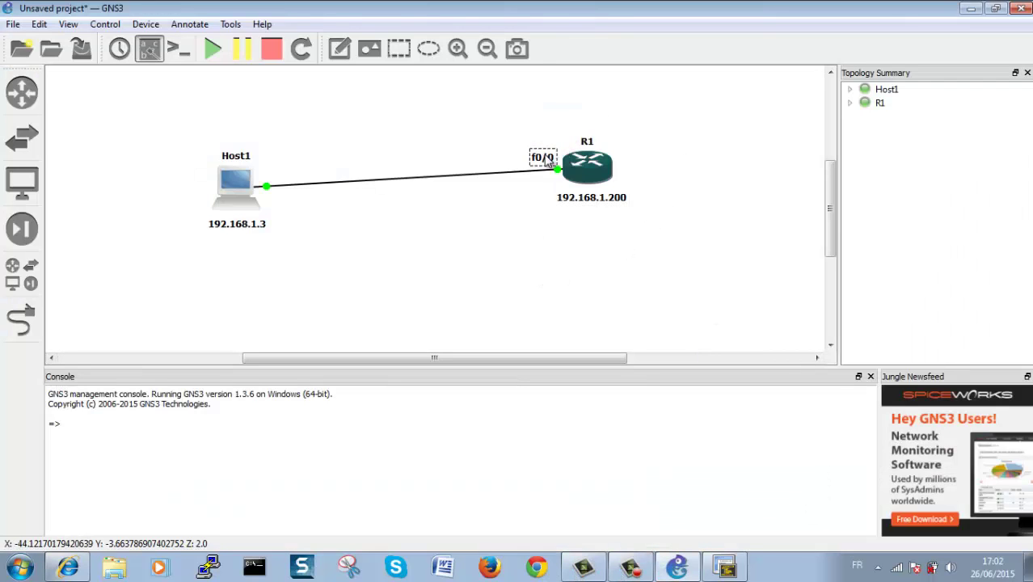
click(723, 568)
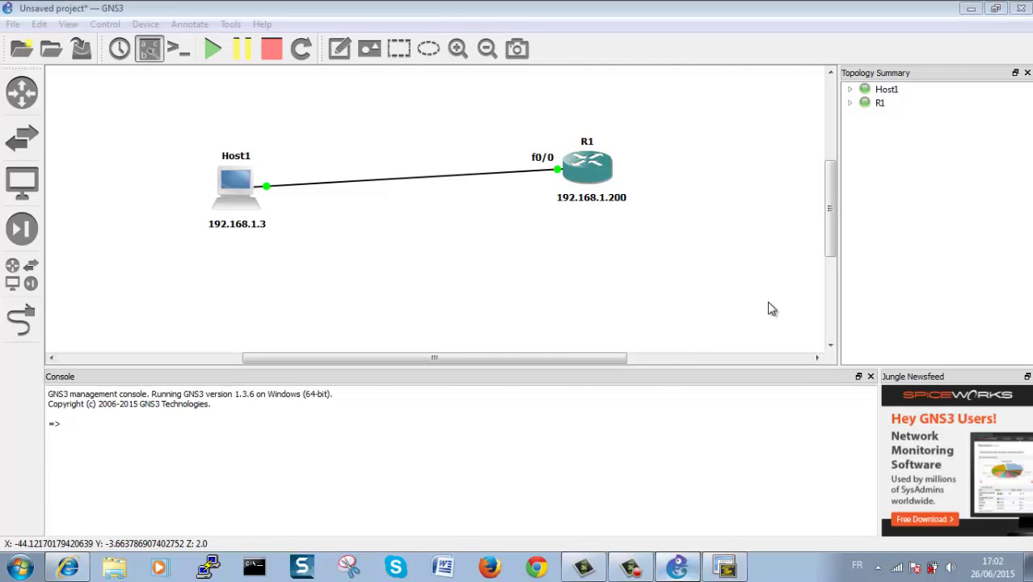
click(675, 307)
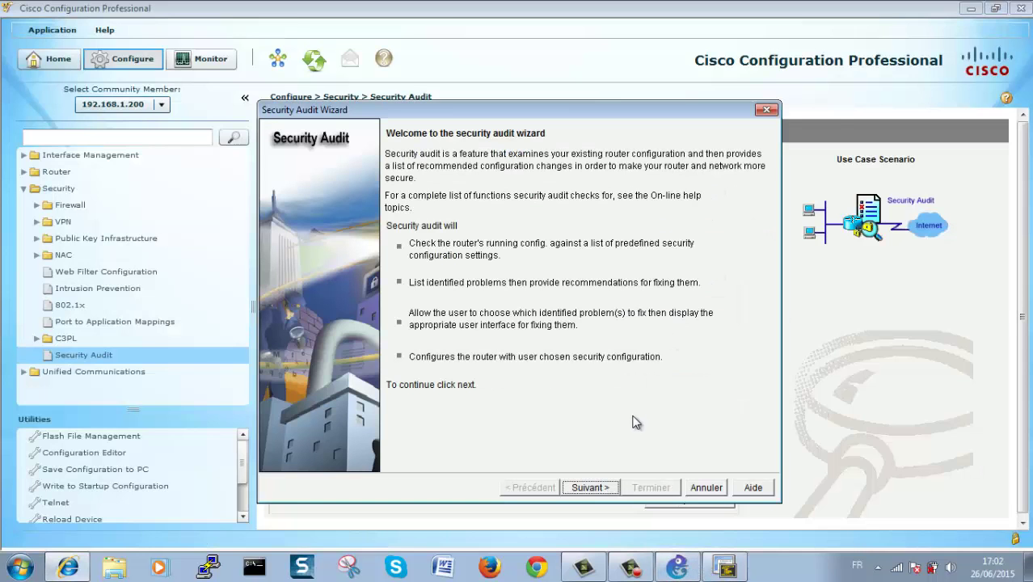
Step: Mark FastEthernet0/0 as Inside (trusted) instead of Outside and run the audit checks
click(595, 489)
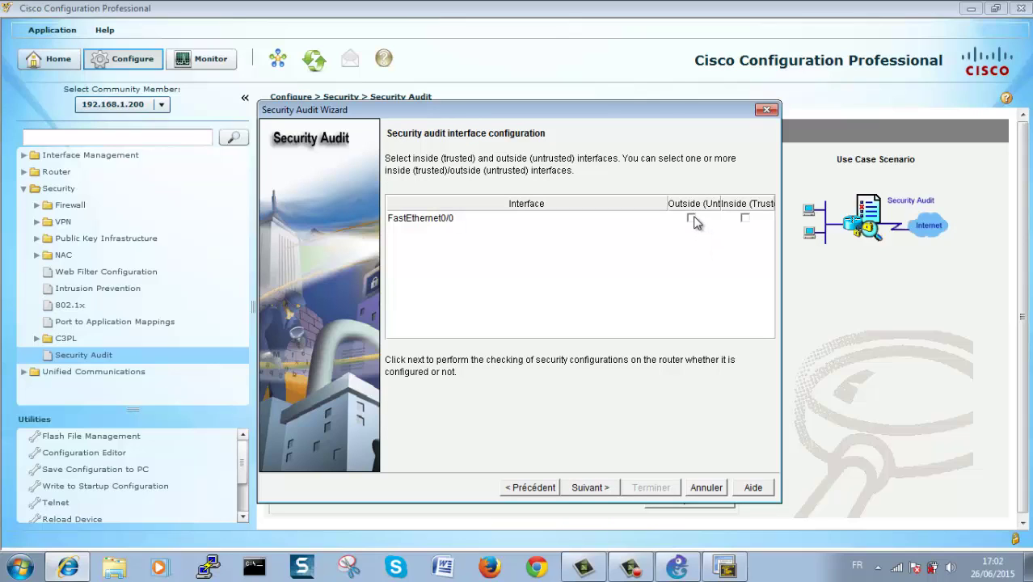
click(614, 489)
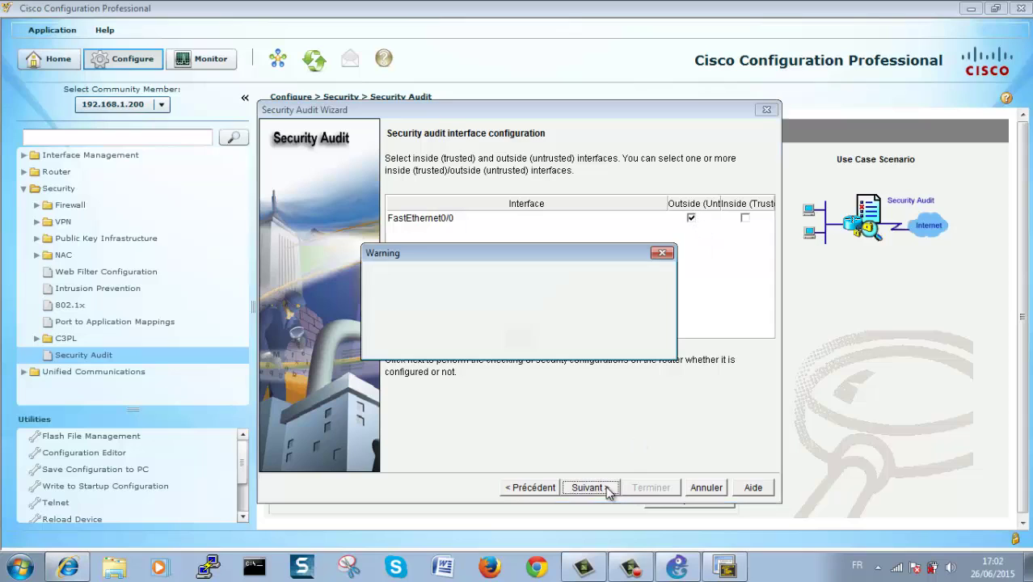
click(518, 338)
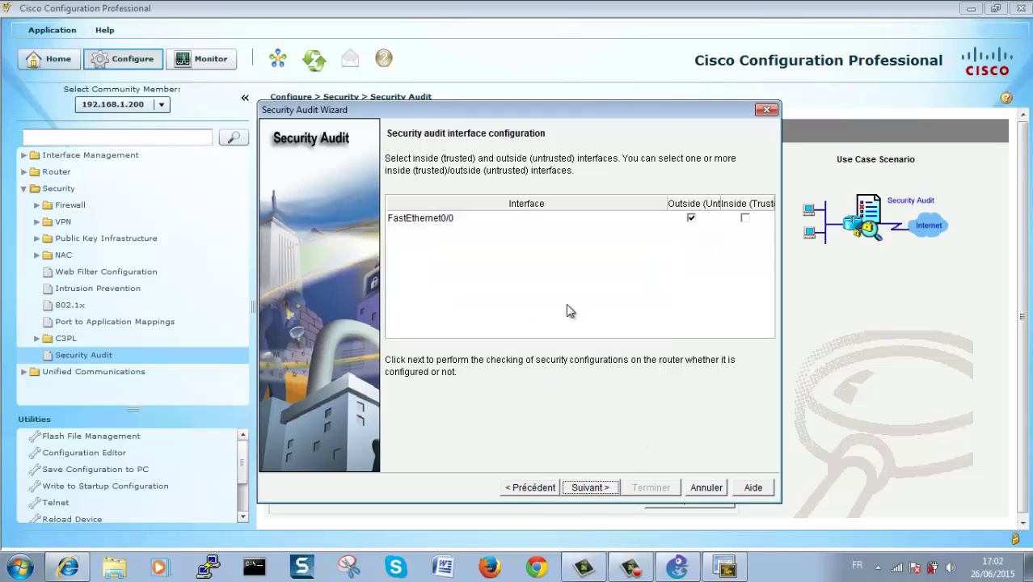
click(691, 218)
click(745, 217)
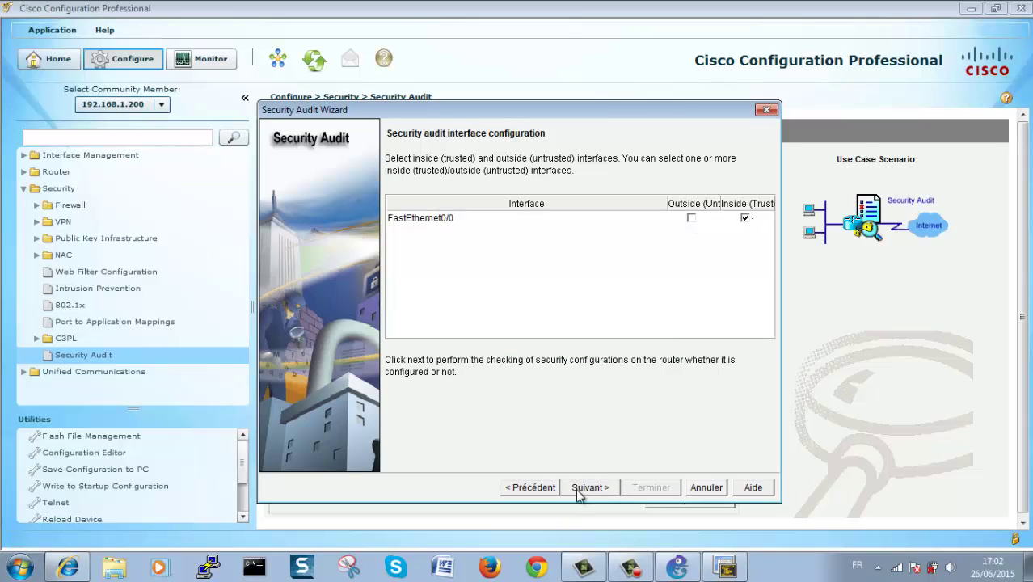
click(582, 489)
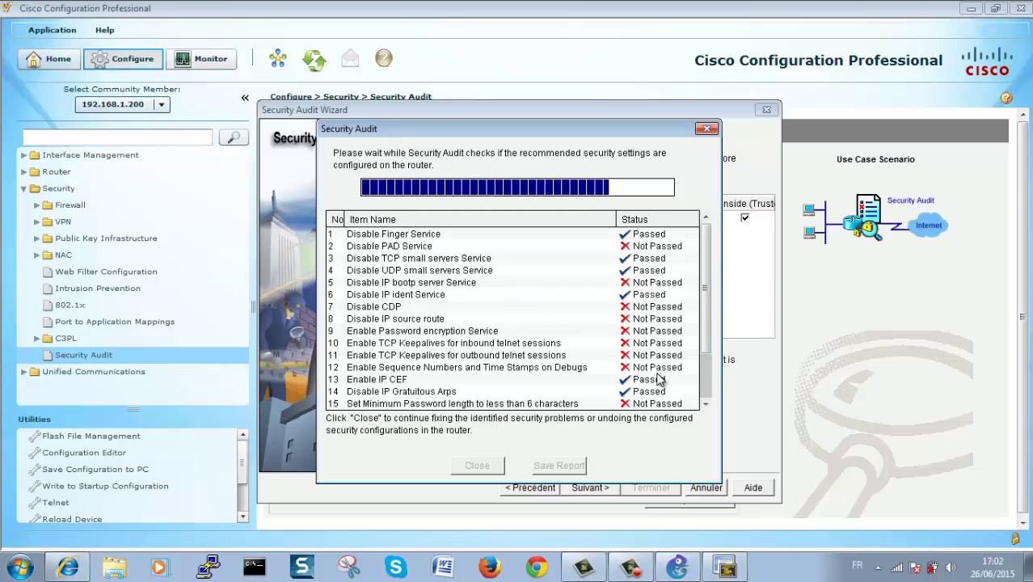
Step: Review the audit results, including the failed Disable CDP item, without saving the report
click(596, 297)
click(599, 311)
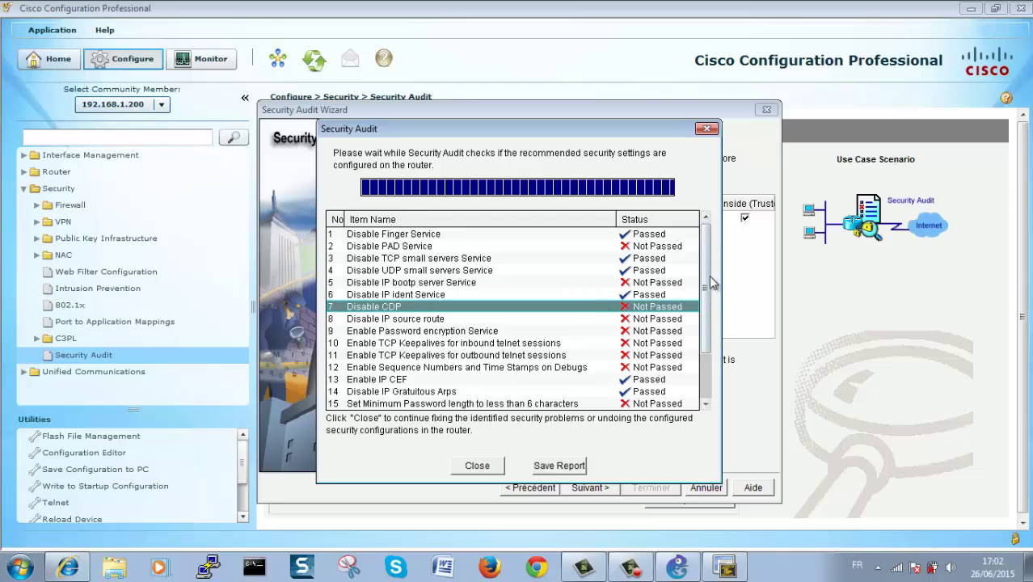
drag(708, 285, 705, 381)
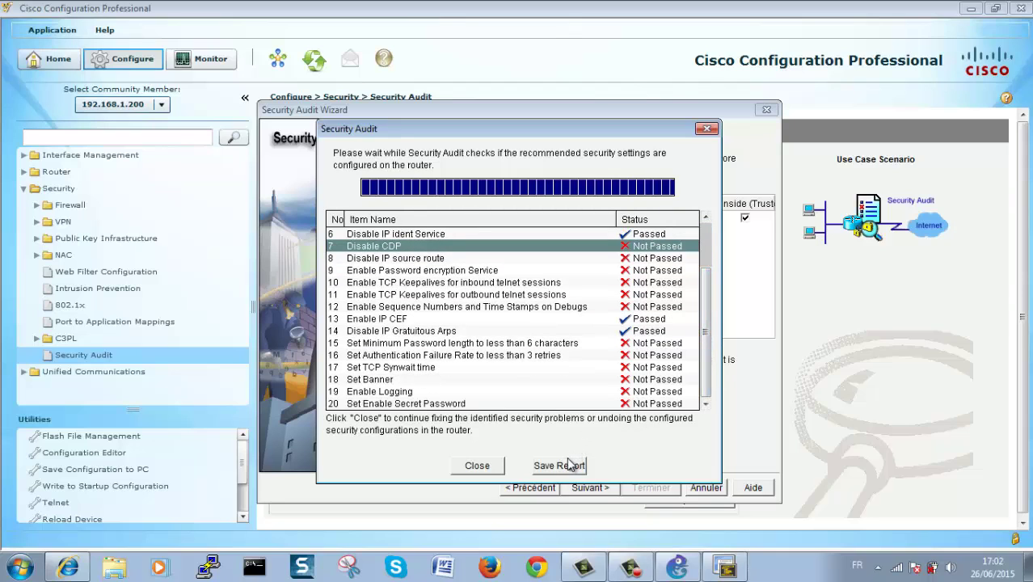
mouse_move(704, 367)
mouse_down()
mouse_move(709, 298)
mouse_move(703, 374)
mouse_up()
scroll(663, 388, up, 2)
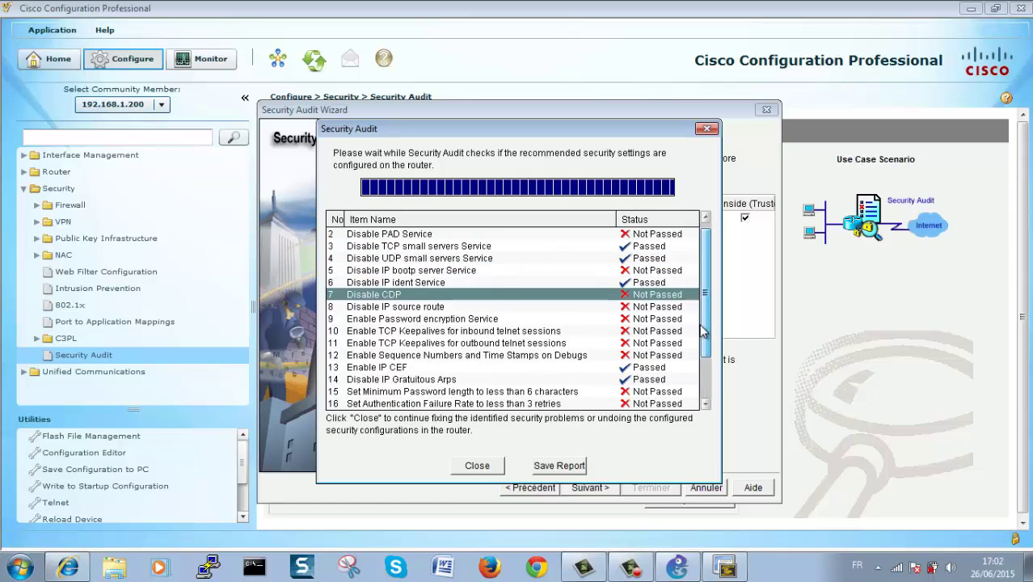
click(558, 466)
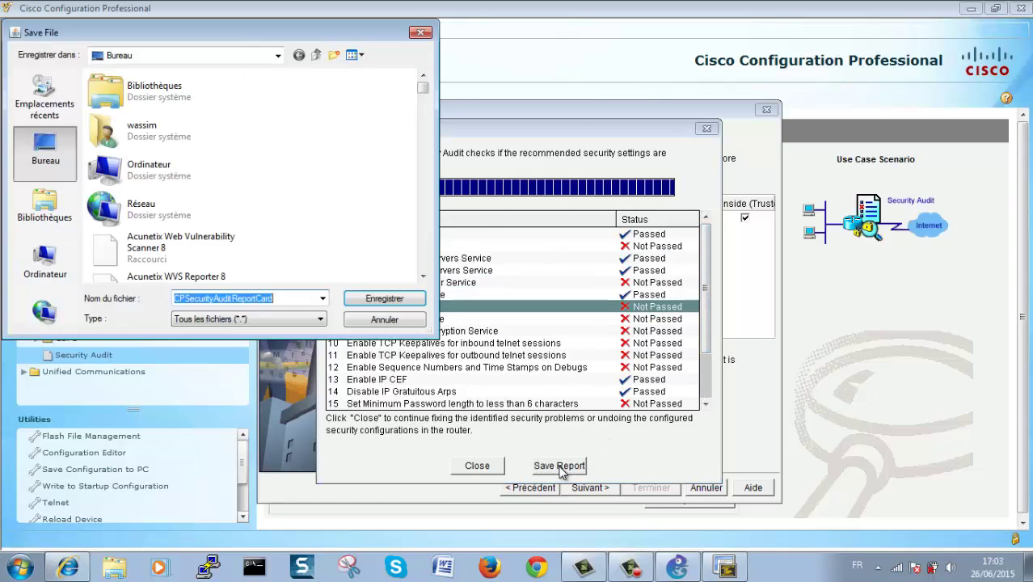
click(376, 320)
click(478, 464)
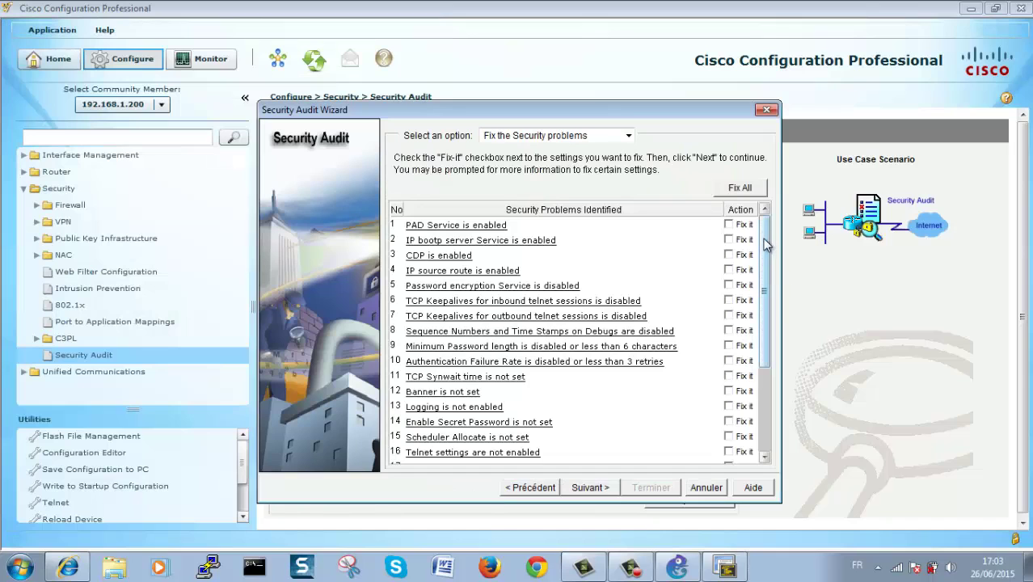
Step: Choose Fix All, then enter a long-enough password and a login banner
scroll(767, 246, down, 3)
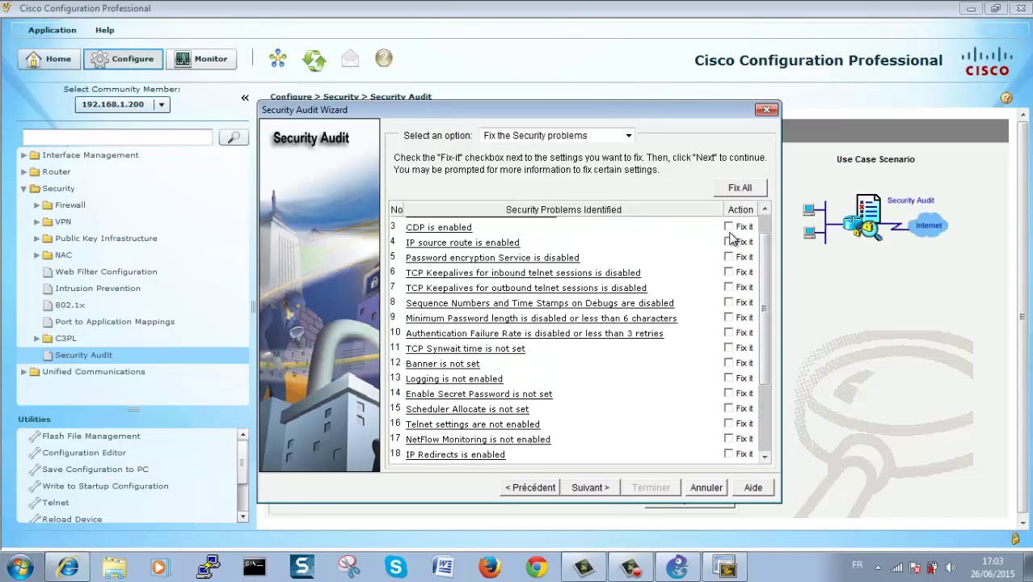
click(739, 188)
click(615, 483)
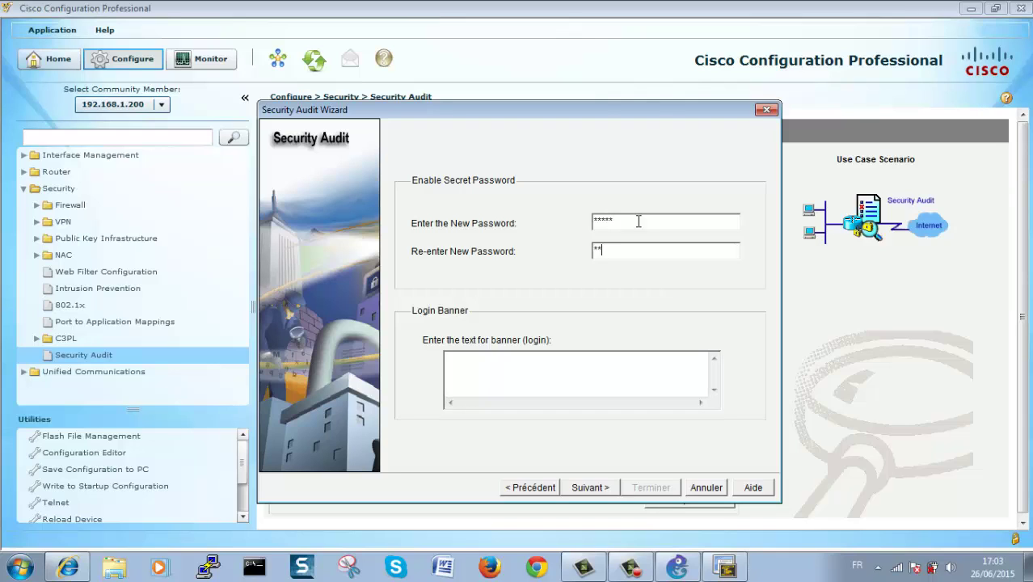
click(556, 381)
click(603, 488)
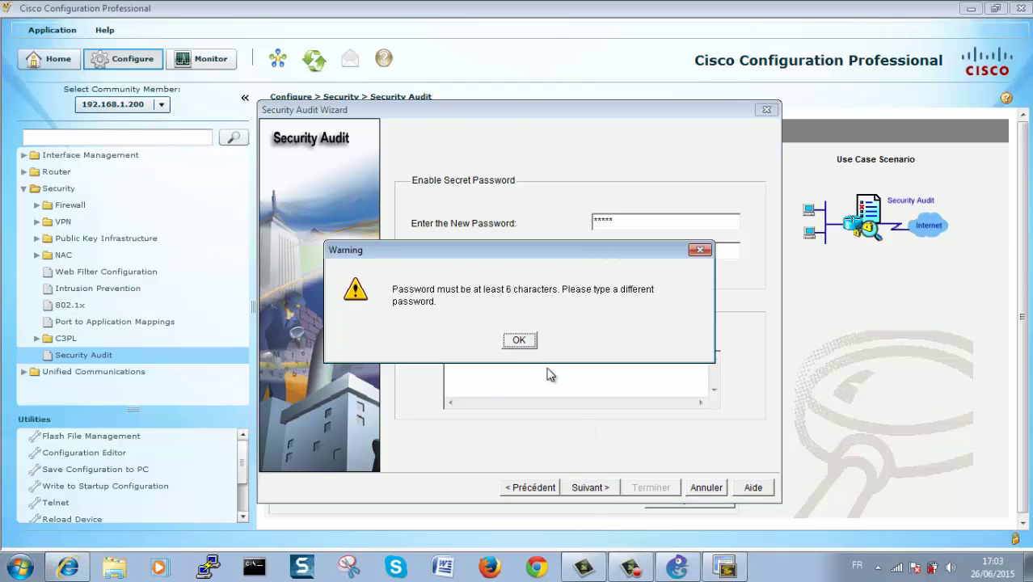
click(529, 344)
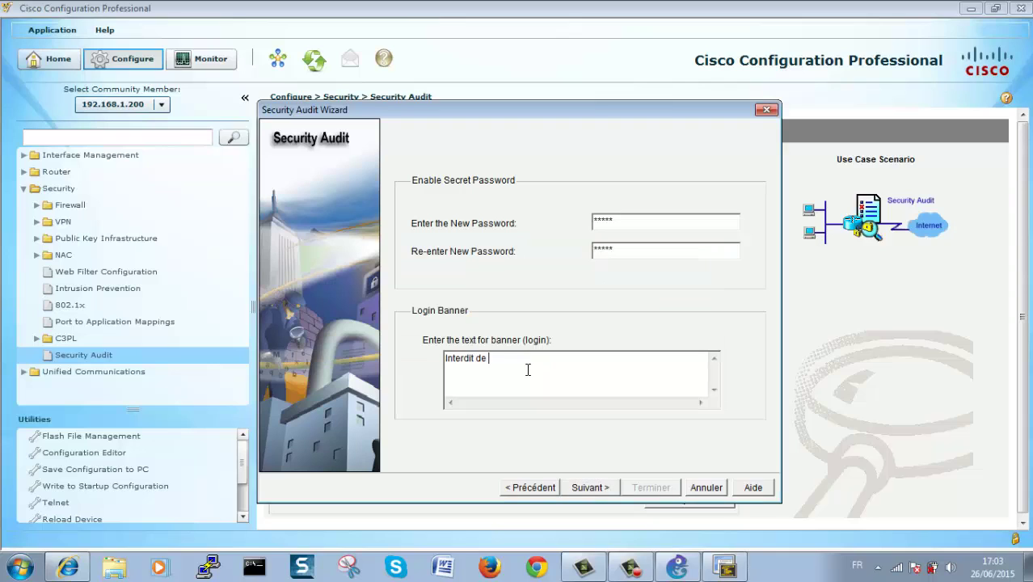
click(598, 487)
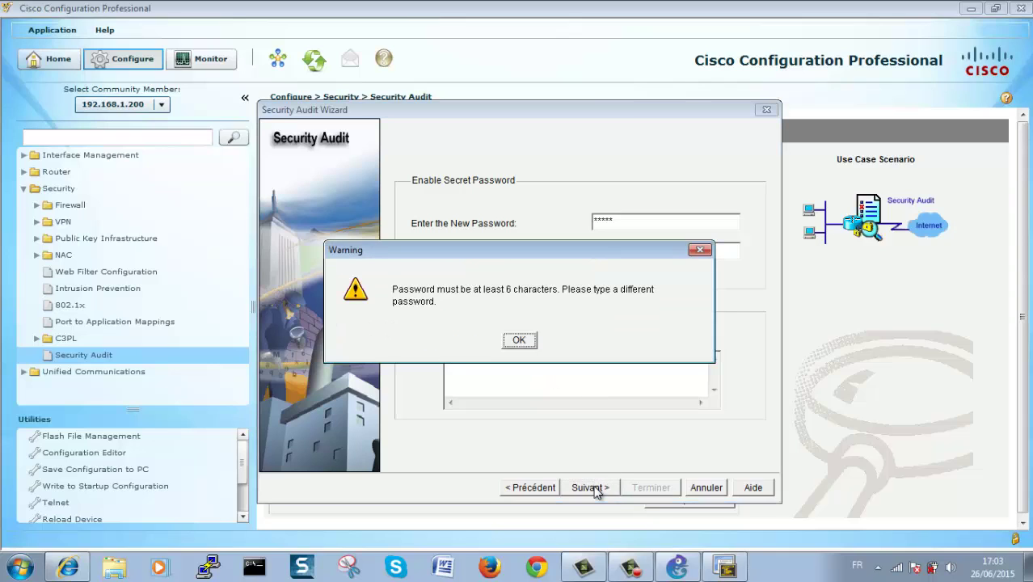
click(518, 343)
drag(623, 222, 546, 230)
text(*)
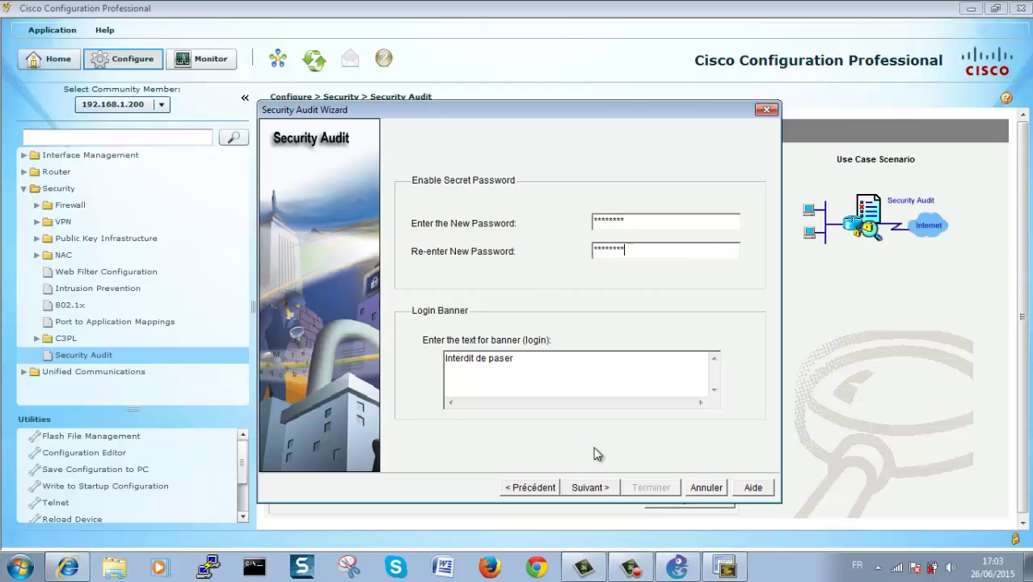
click(602, 488)
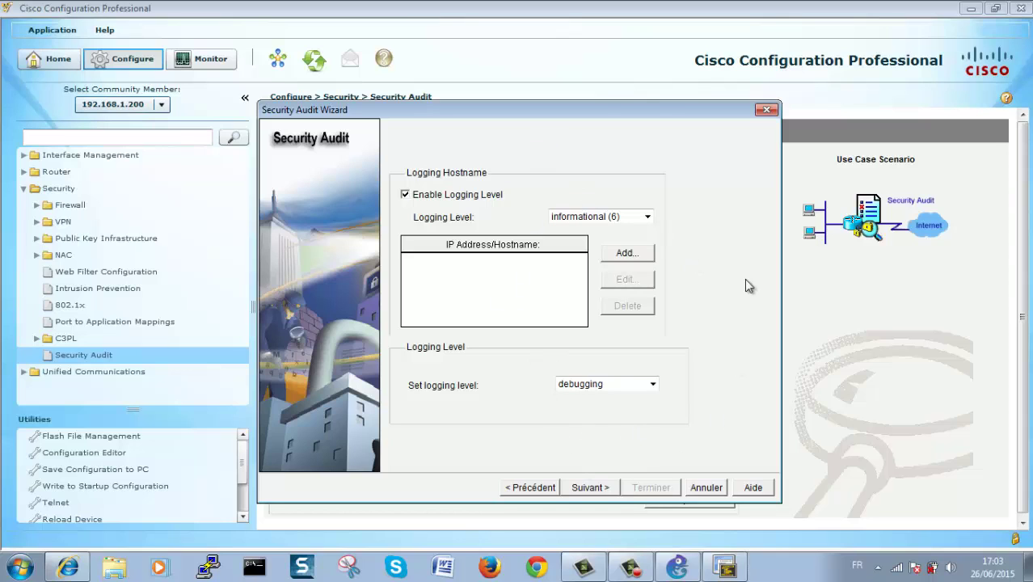
Step: Exit the audit wizard and launch the one-step lockdown
click(700, 488)
click(491, 349)
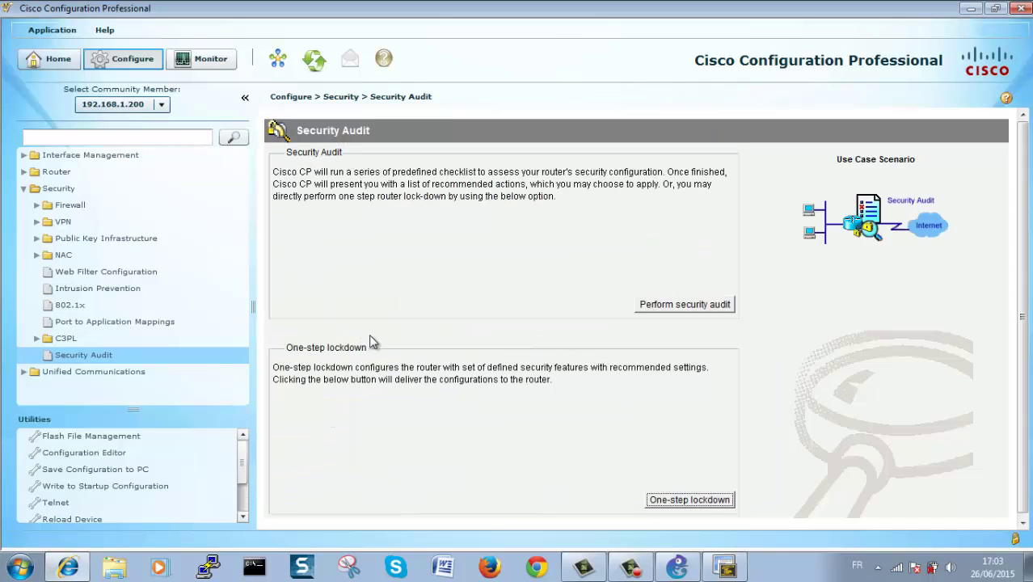
click(688, 499)
Step: Confirm the one-step lockdown, review its command preview, and deliver the 66 commands to R1
click(489, 390)
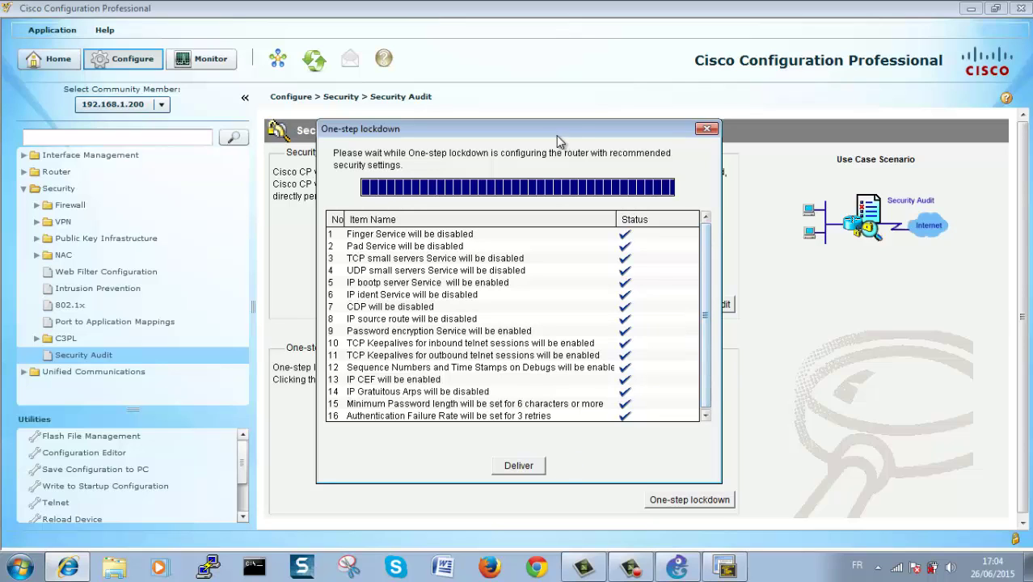
drag(554, 129, 556, 94)
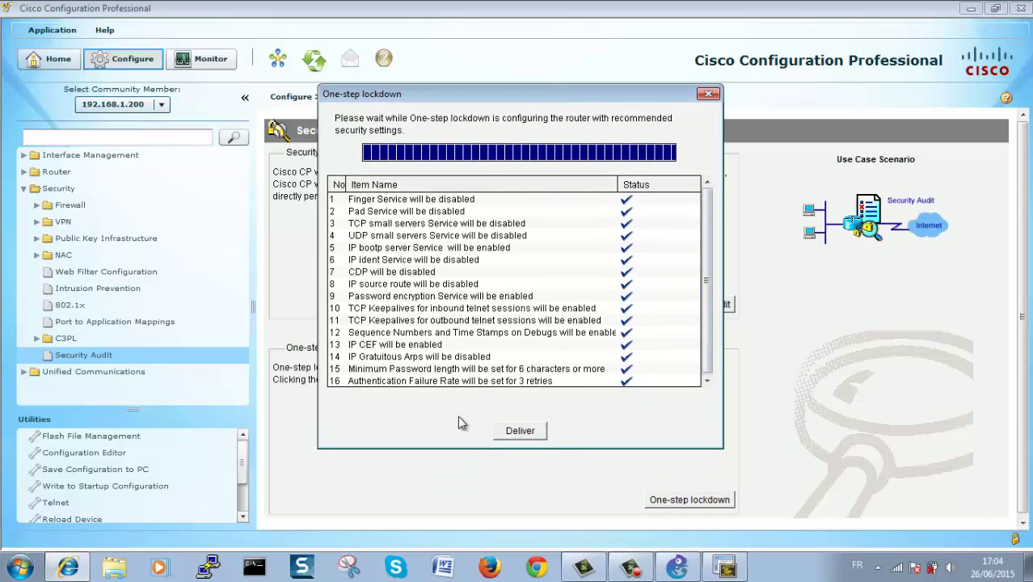
click(419, 381)
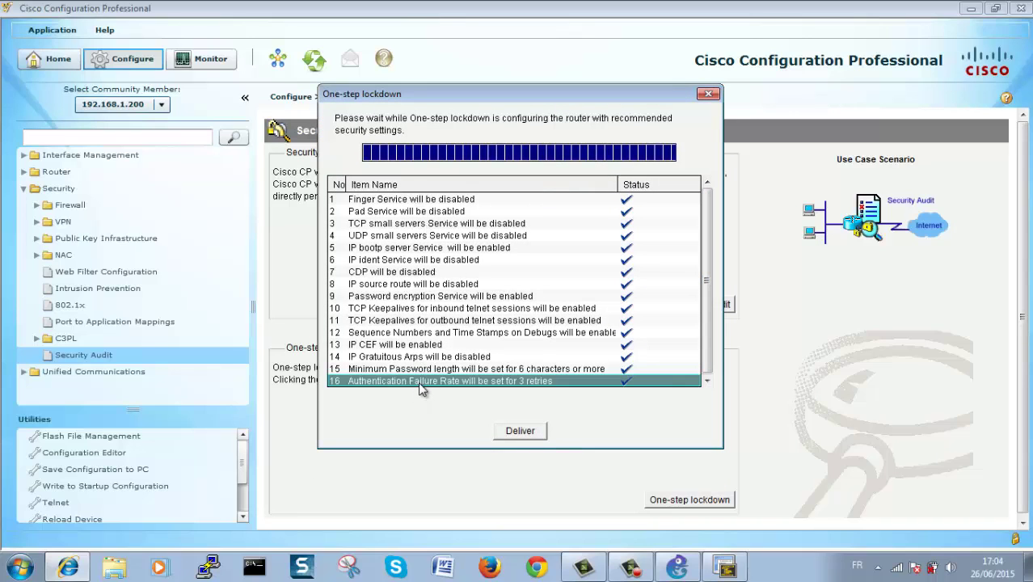
click(519, 432)
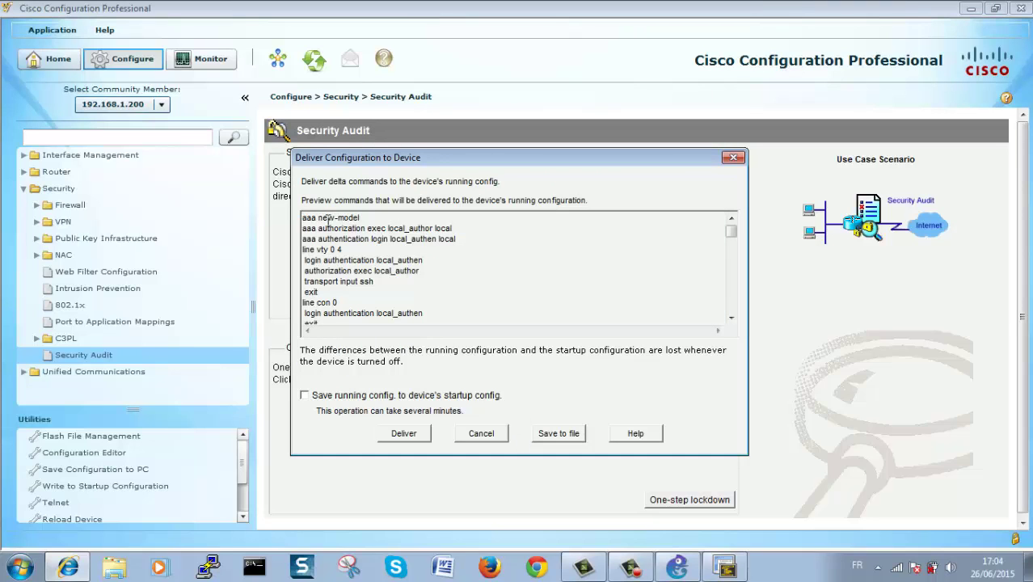
drag(309, 221, 326, 352)
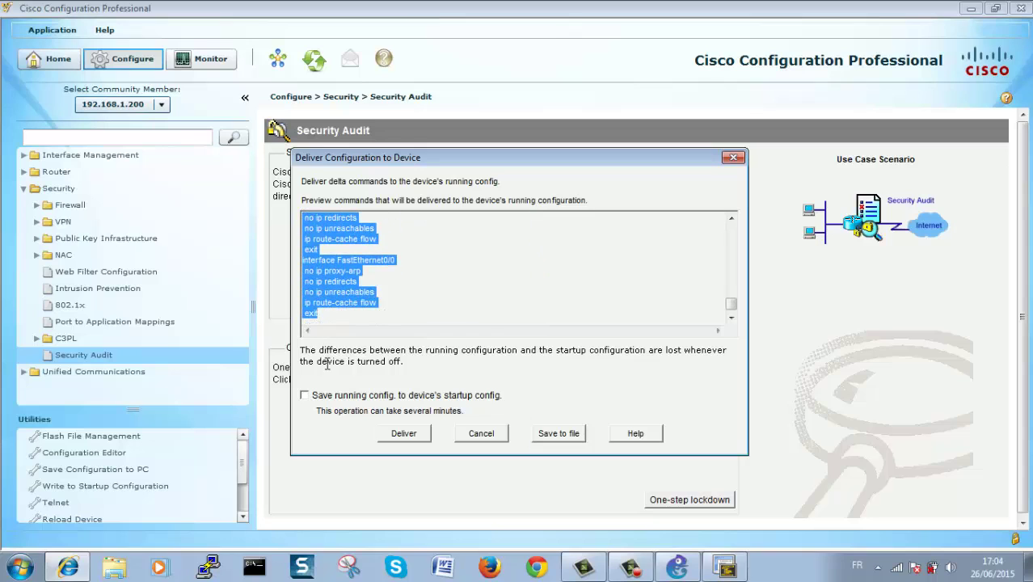
key(ctrl+Home)
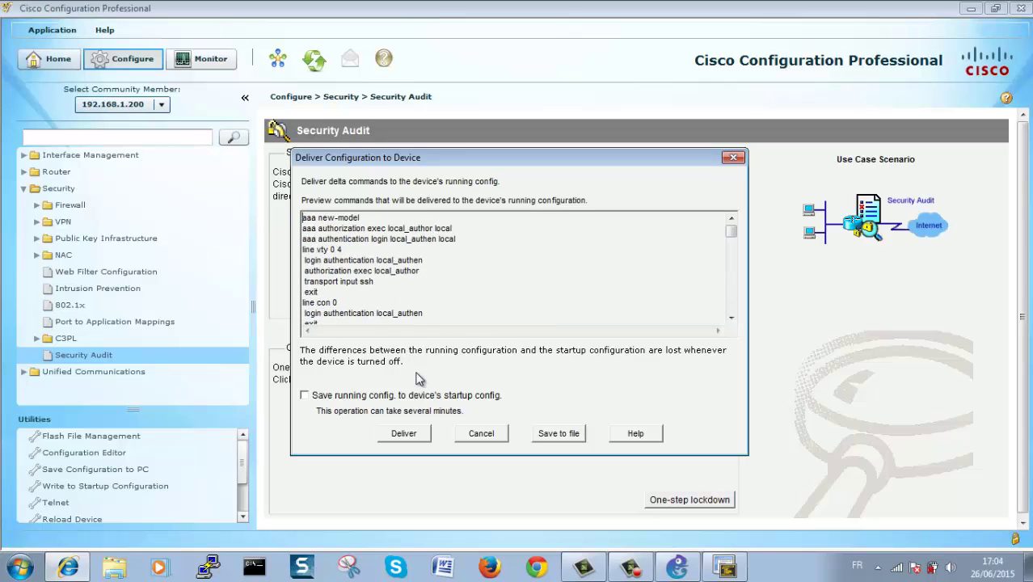
click(419, 437)
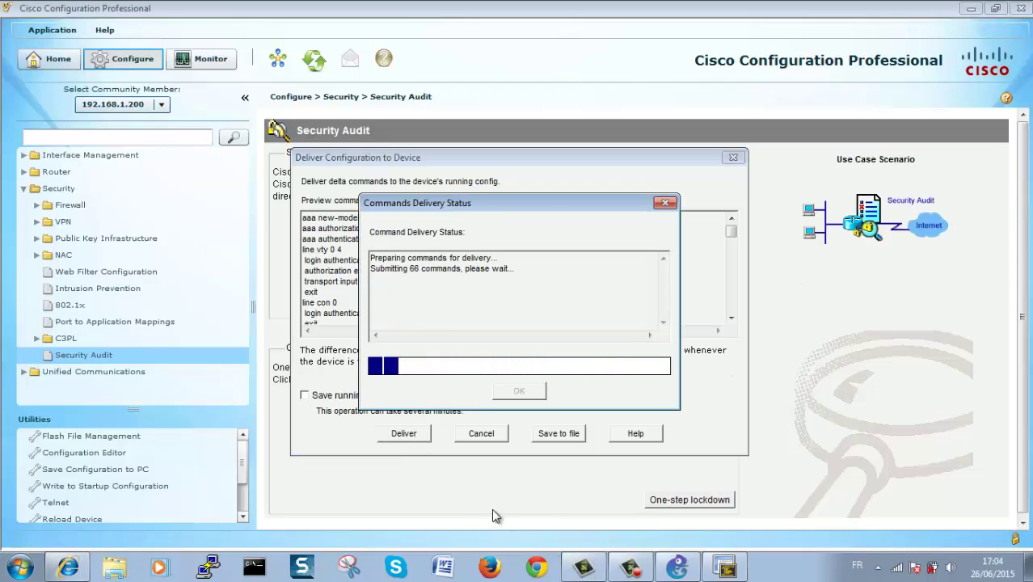
click(519, 390)
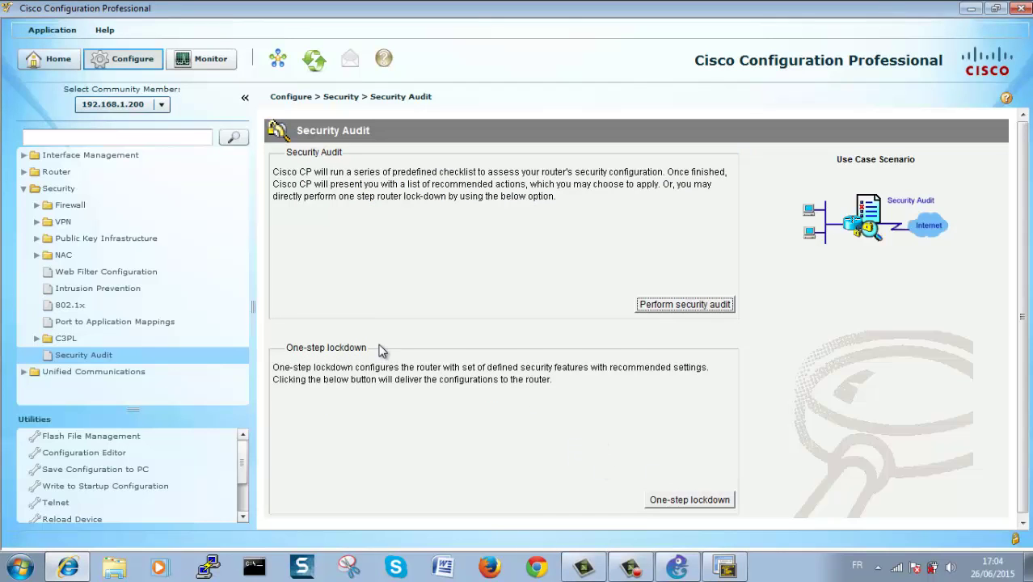
Step: Browse the Flash File Management, Configuration Editor and Telnet utility pages
click(34, 373)
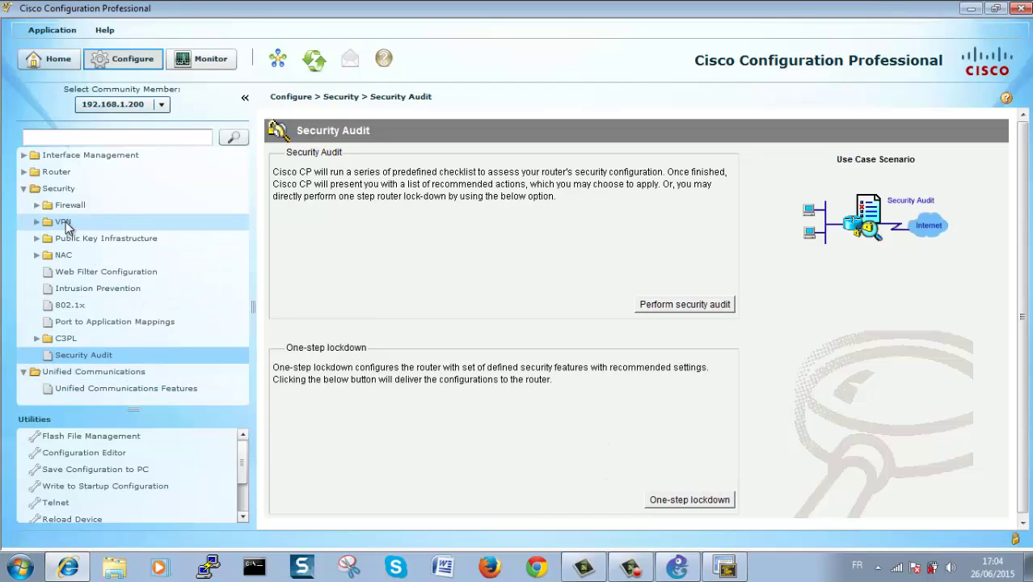
click(76, 436)
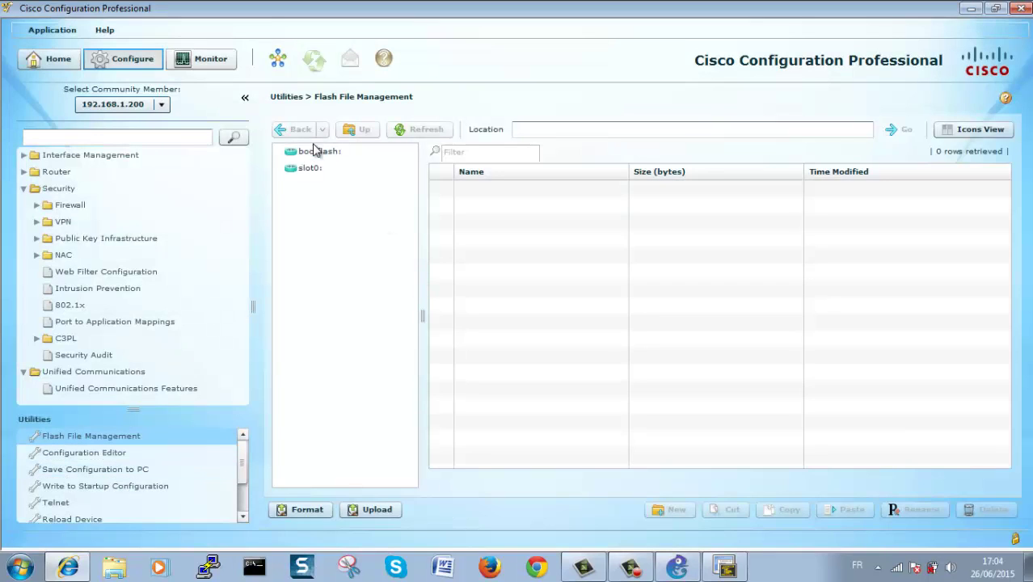
click(103, 453)
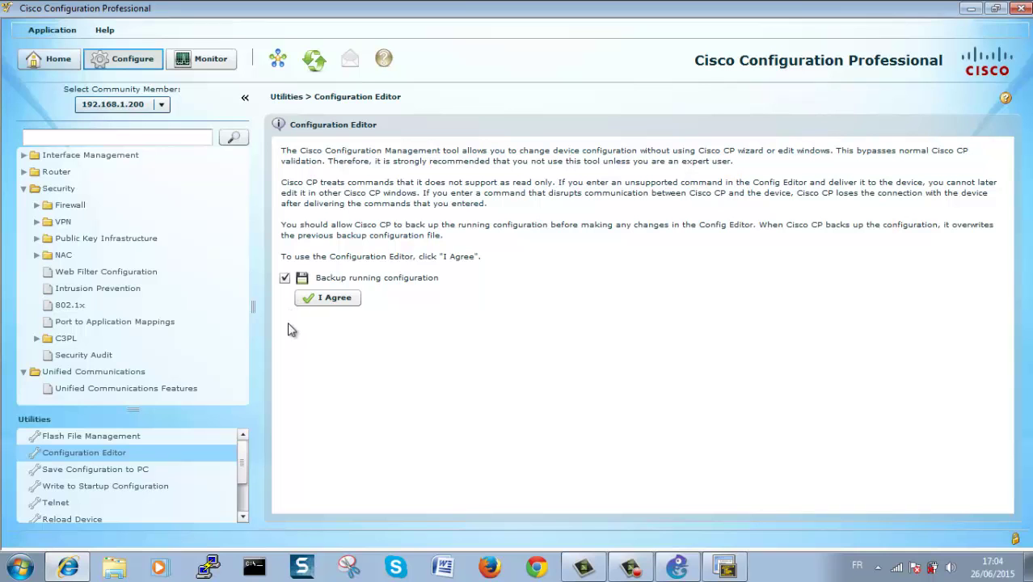
scroll(219, 484, down, 1)
click(117, 487)
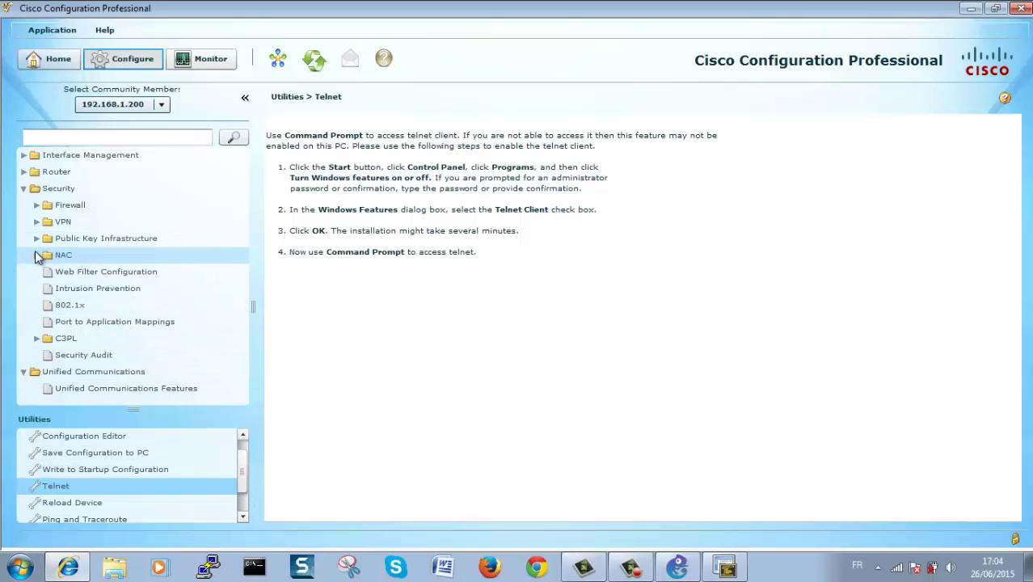
Step: Look through the Firewall, VPN and NAC folders, then open Web Filter Configuration
click(37, 206)
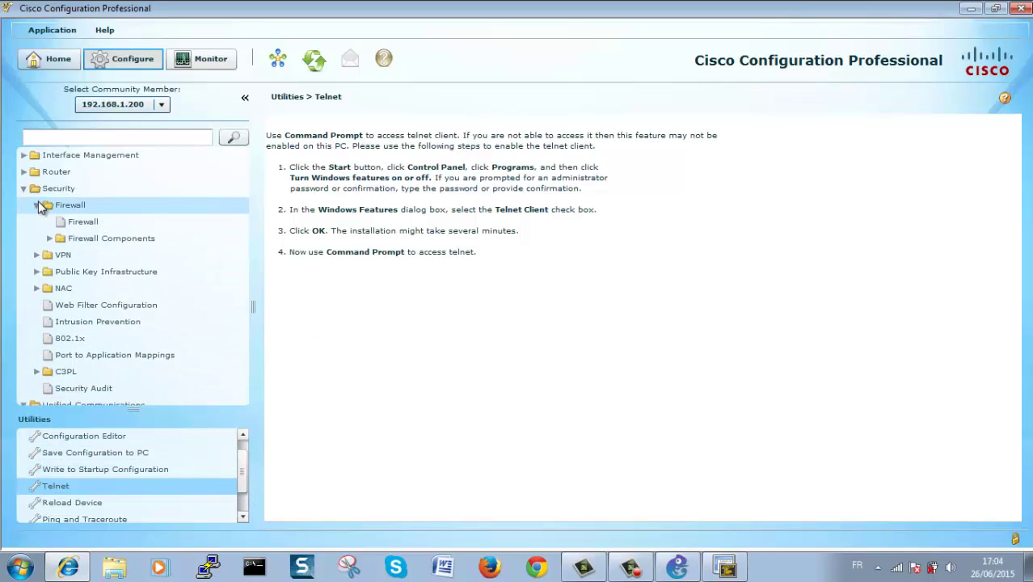
click(37, 207)
click(37, 222)
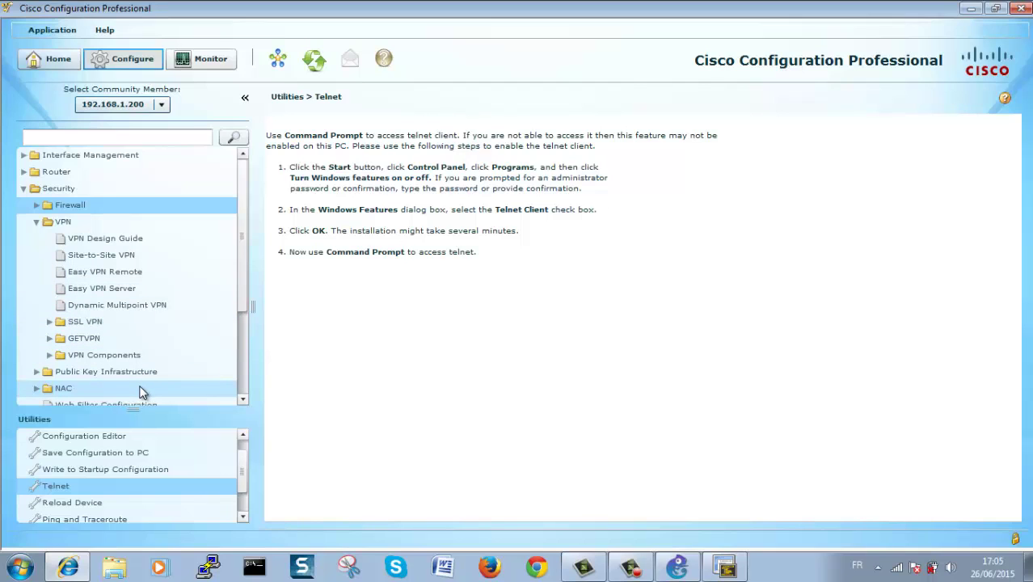
click(37, 221)
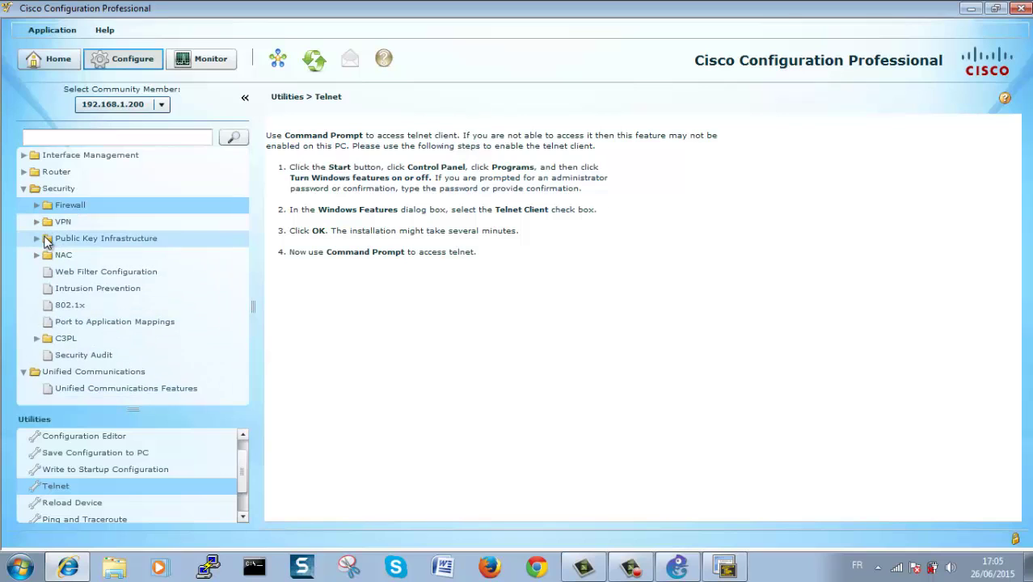
click(37, 255)
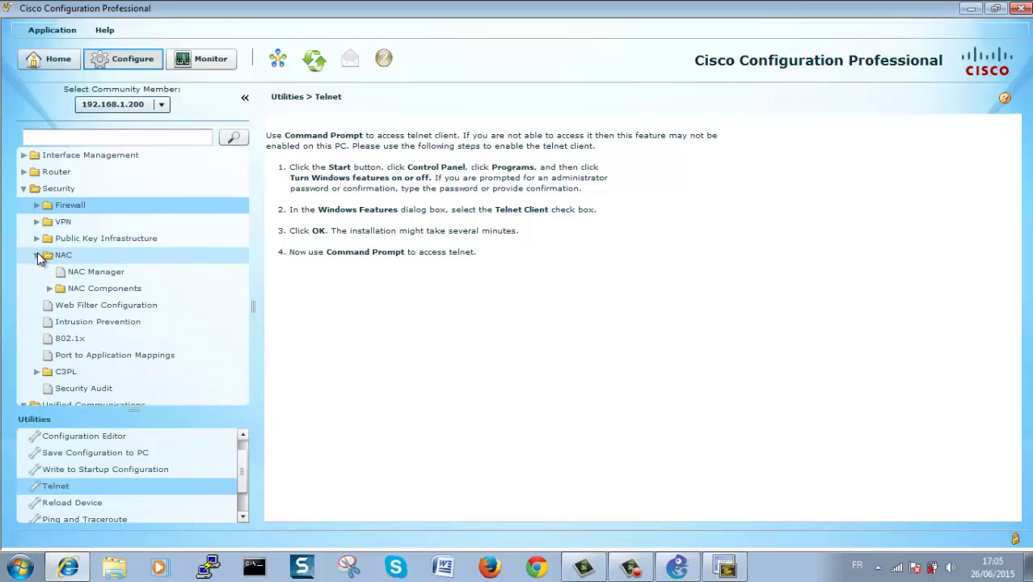
click(38, 255)
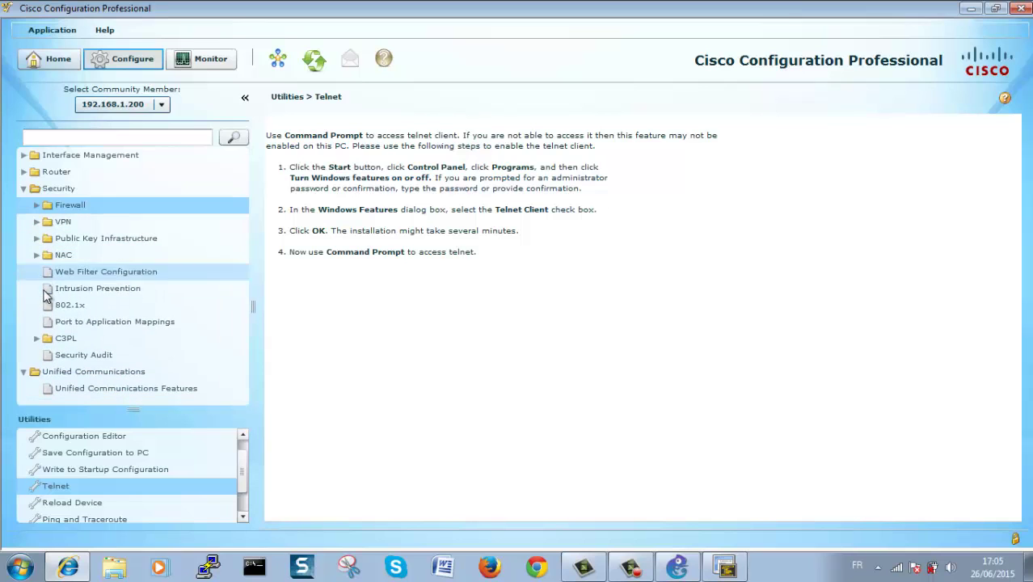
click(104, 273)
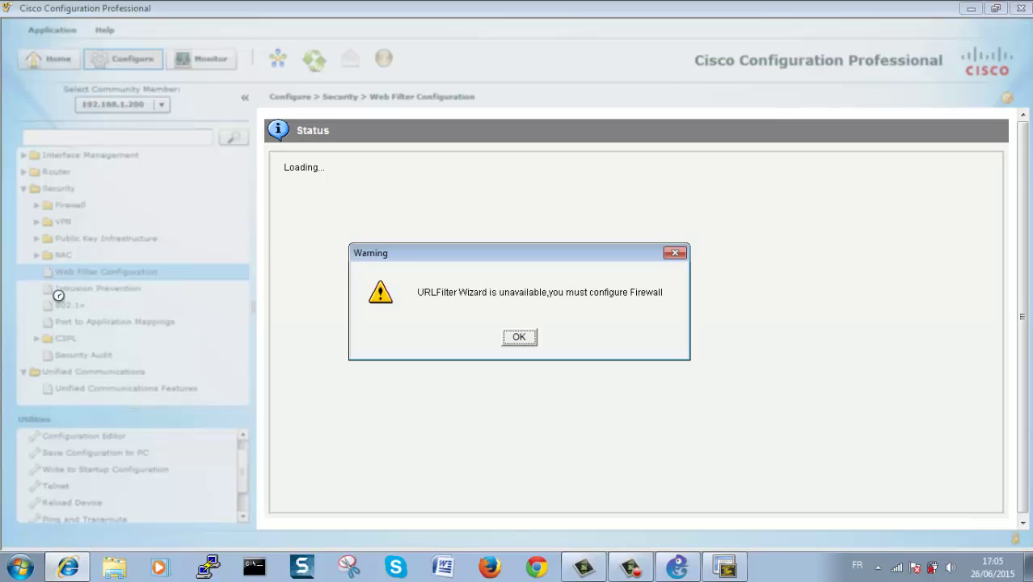
Step: Dismiss the firewall-required warning and view the Port to Application Mappings table
click(530, 338)
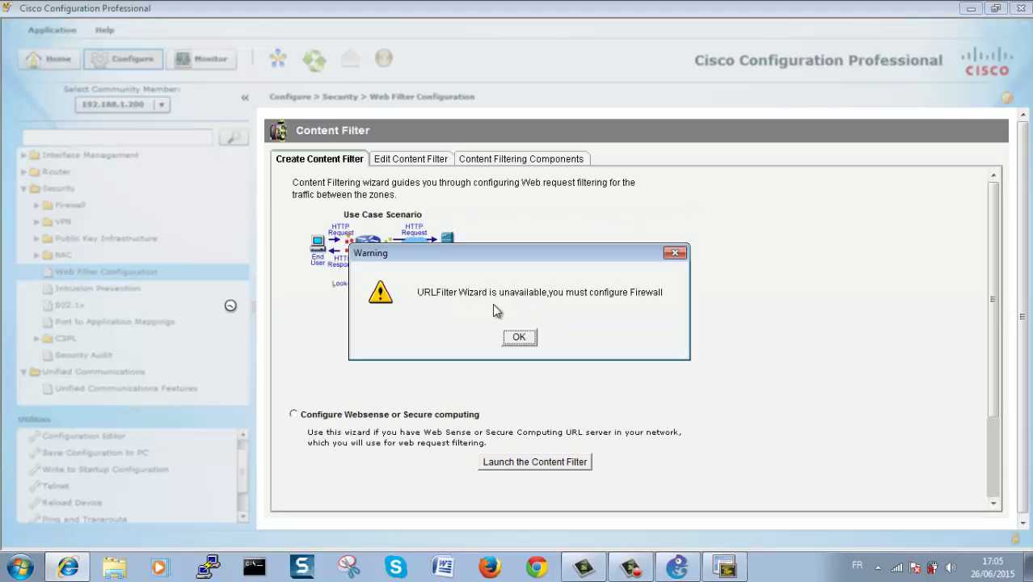
click(518, 337)
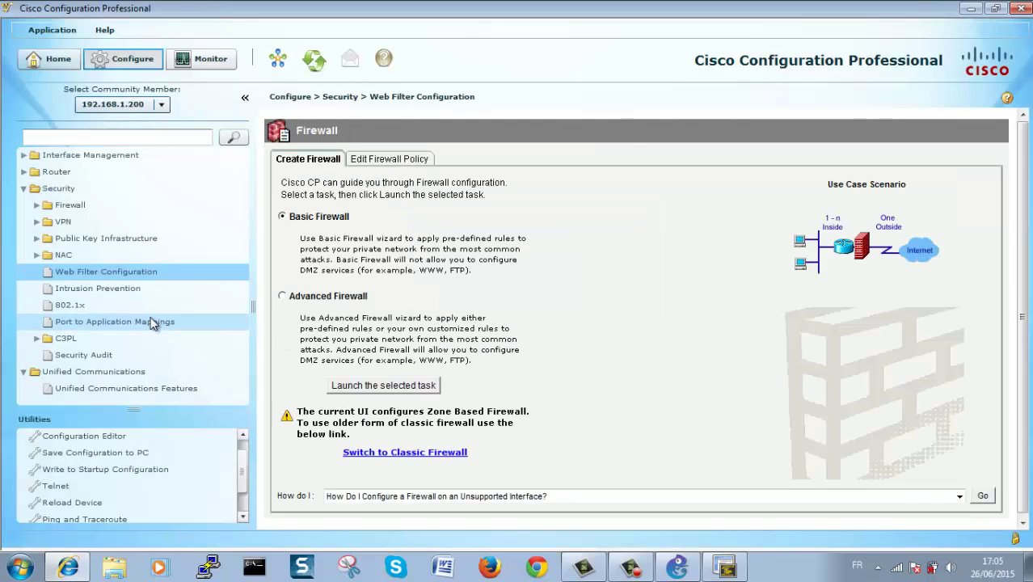
click(99, 324)
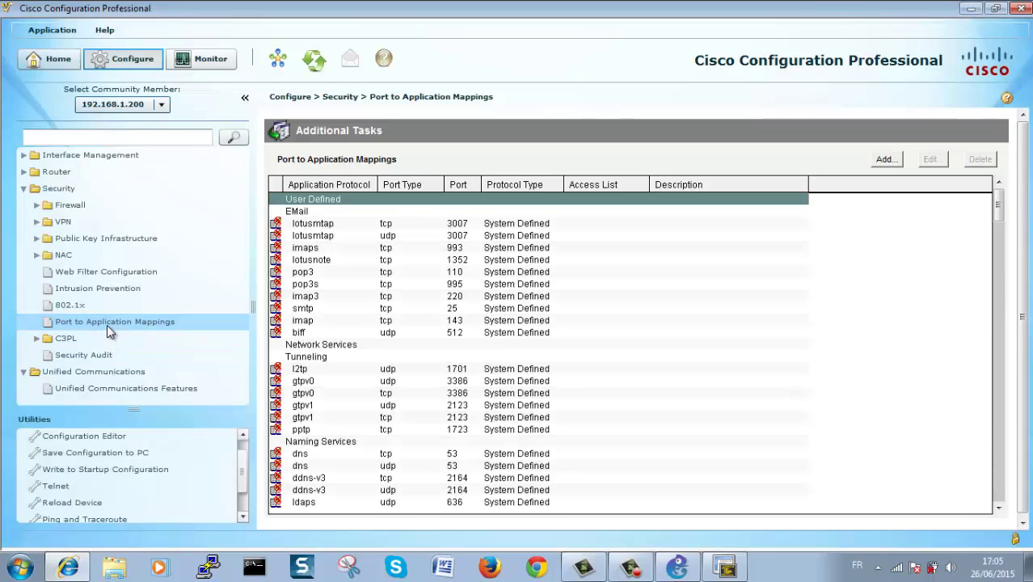
Step: Bring up the Intrusion Prevention System (IPS) page from the Security tree
click(103, 289)
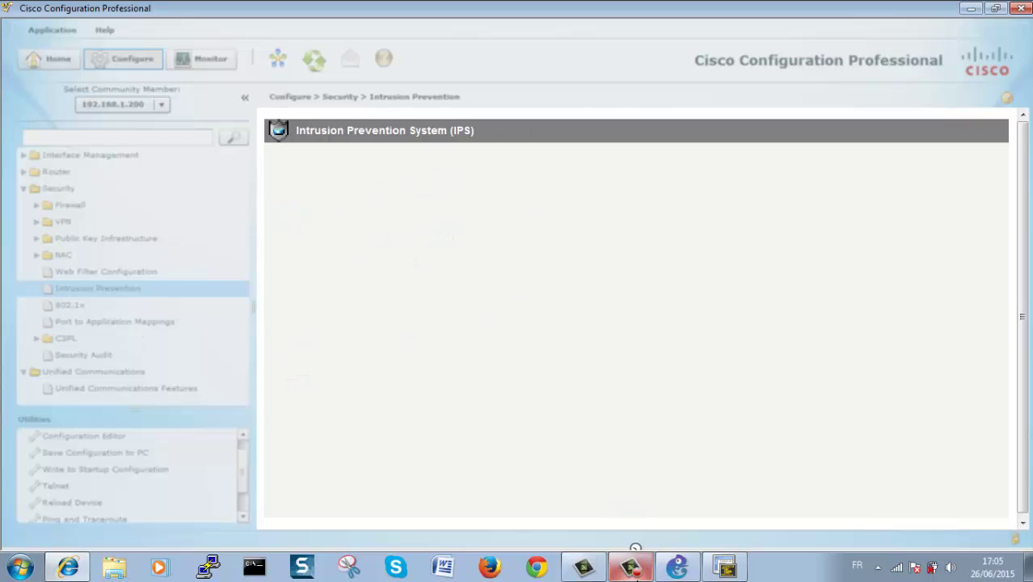
mouse_move(635, 572)
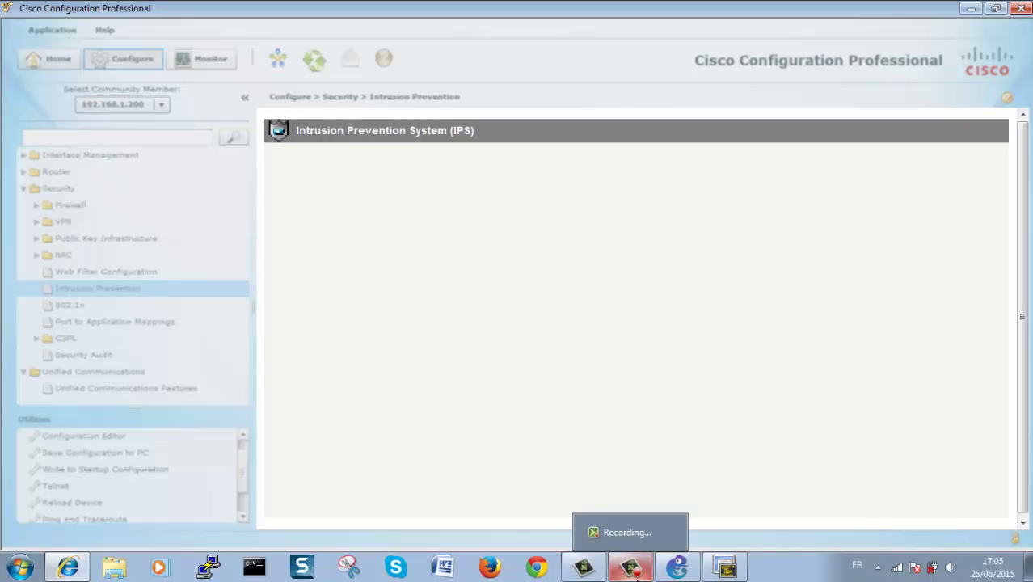
click(635, 571)
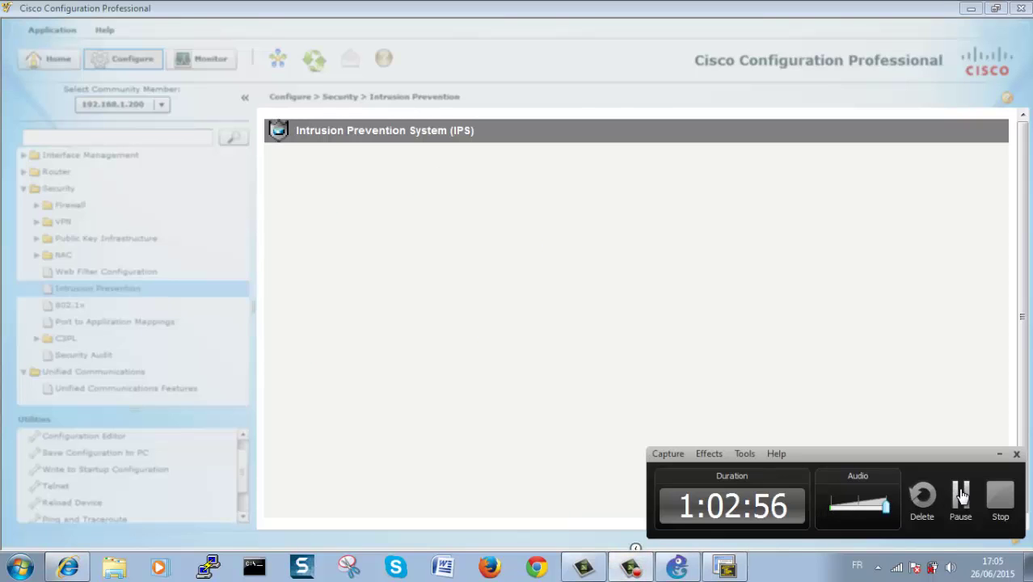